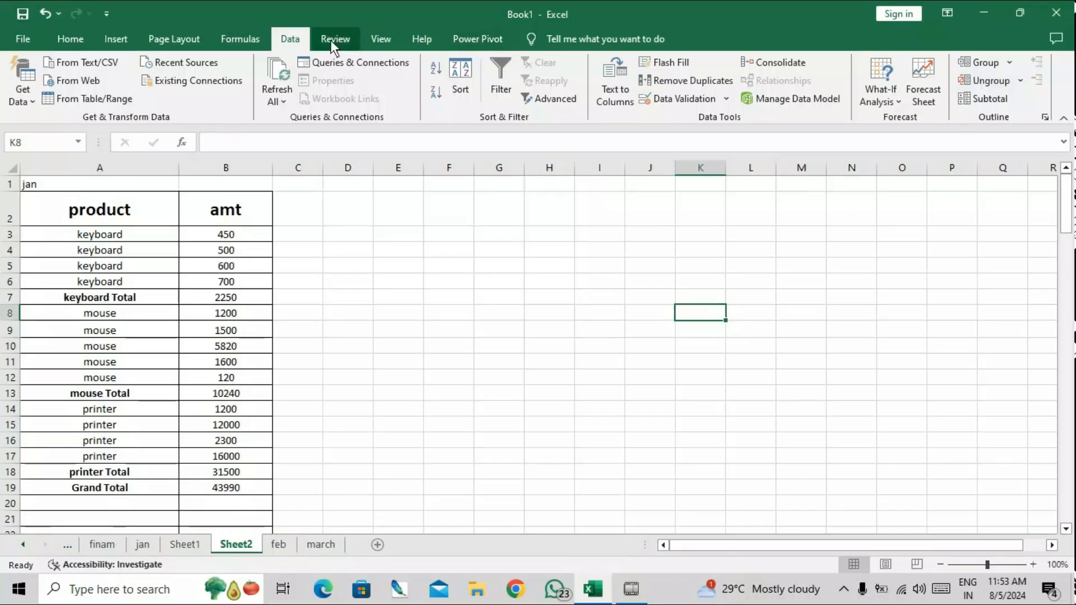
Bring up the Excel sales workbook with its Review tab showing.
{"action": "left_click", "coordinate": [334, 41]}
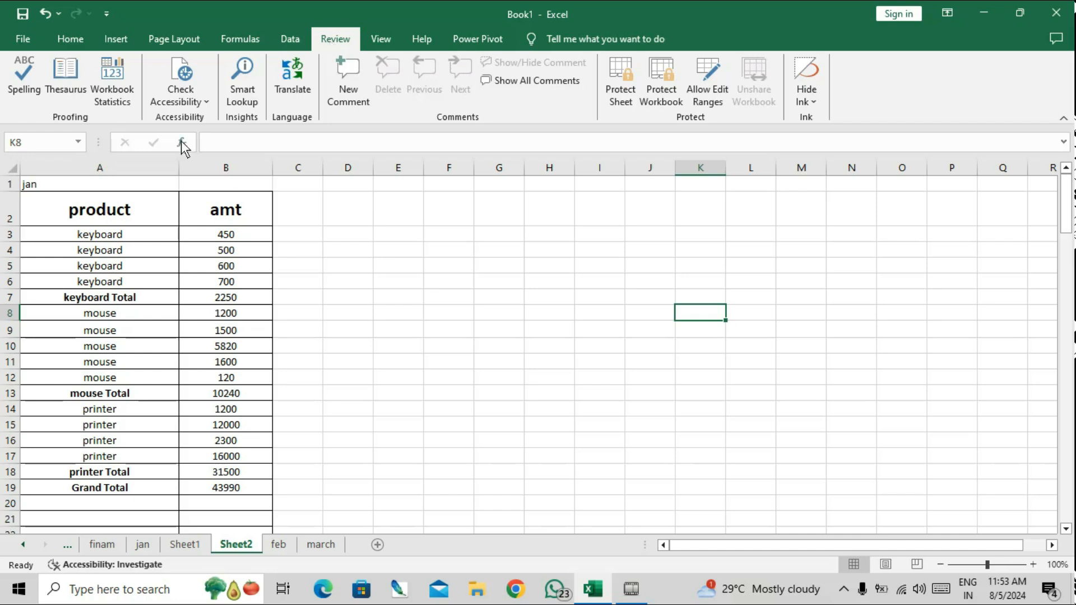
Misspell A3 as 'keyboad' and A5 as 'keybord' by deleting one letter each, then reselect A3.
{"action": "left_click", "coordinate": [120, 234]}
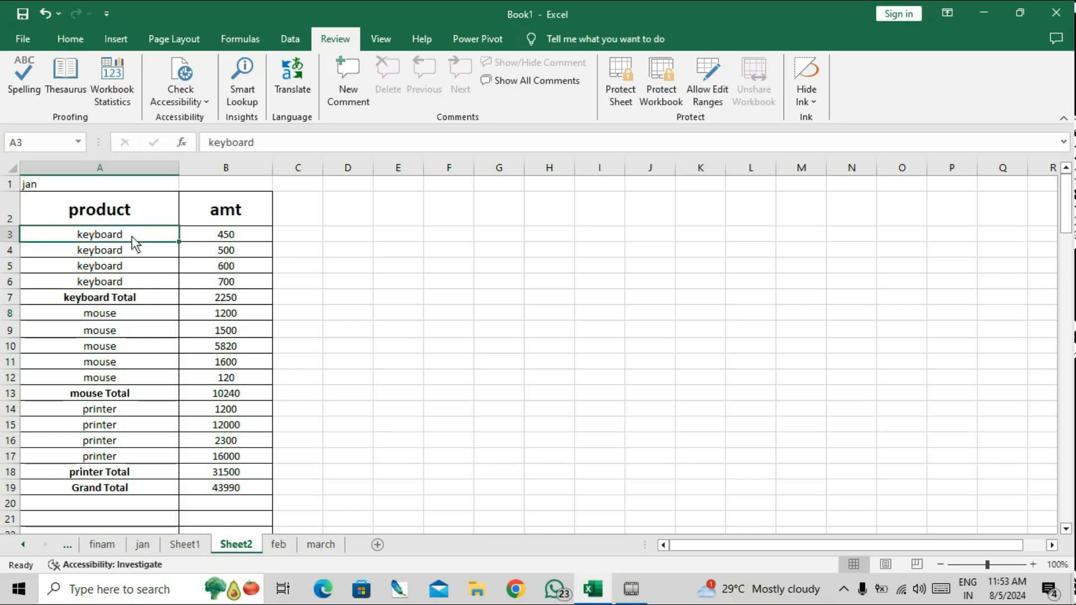
{"action": "double_click", "coordinate": [120, 236]}
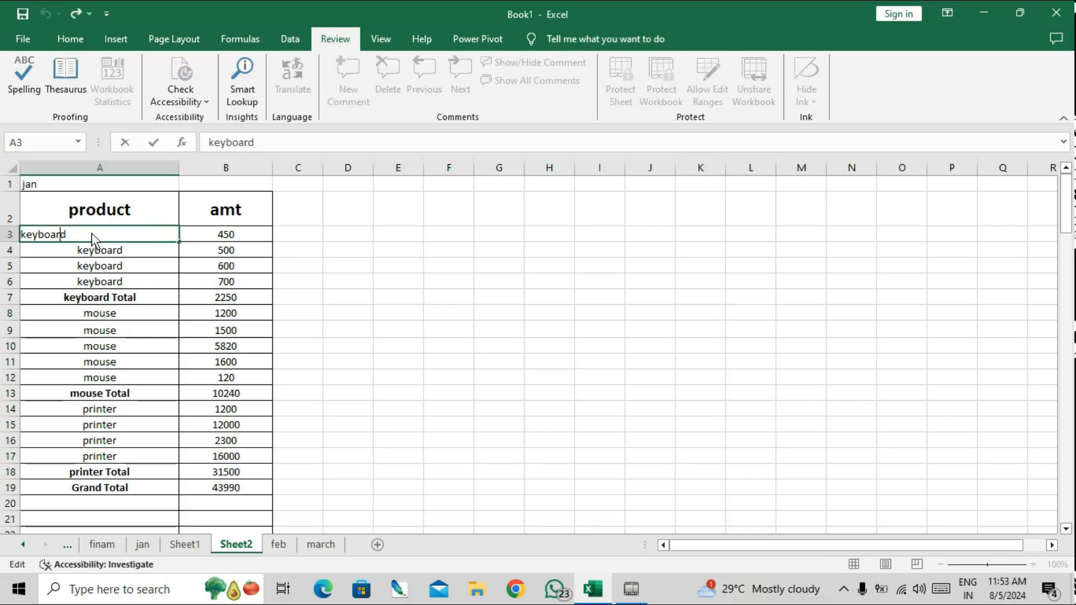
{"action": "key", "text": "BackSpace"}
{"action": "left_click", "coordinate": [96, 265]}
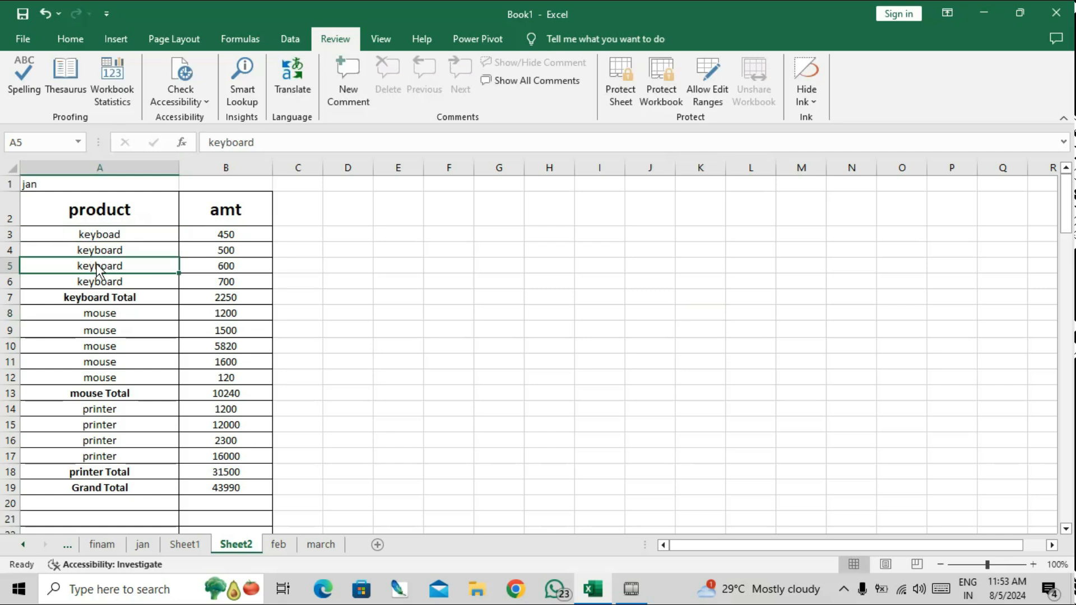
{"action": "double_click", "coordinate": [96, 265]}
{"action": "left_click", "coordinate": [57, 266]}
{"action": "key", "text": "BackSpace"}
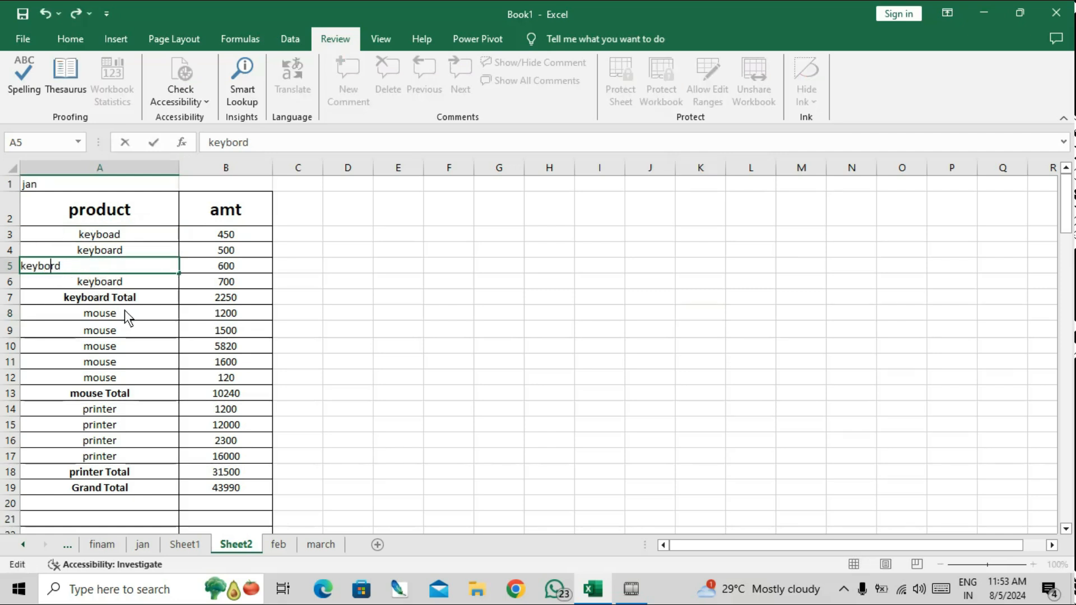
{"action": "left_click", "coordinate": [125, 311]}
{"action": "left_click", "coordinate": [120, 238]}
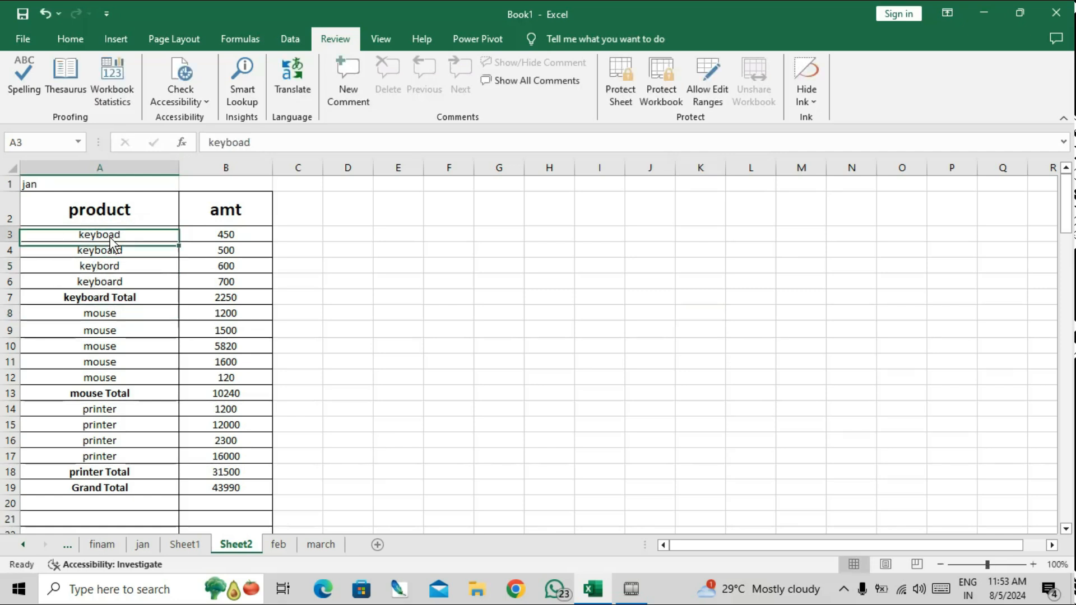
Run a spelling check and close it unchanged, then look up 'keyboad' in the Thesaurus.
{"action": "left_click", "coordinate": [28, 89]}
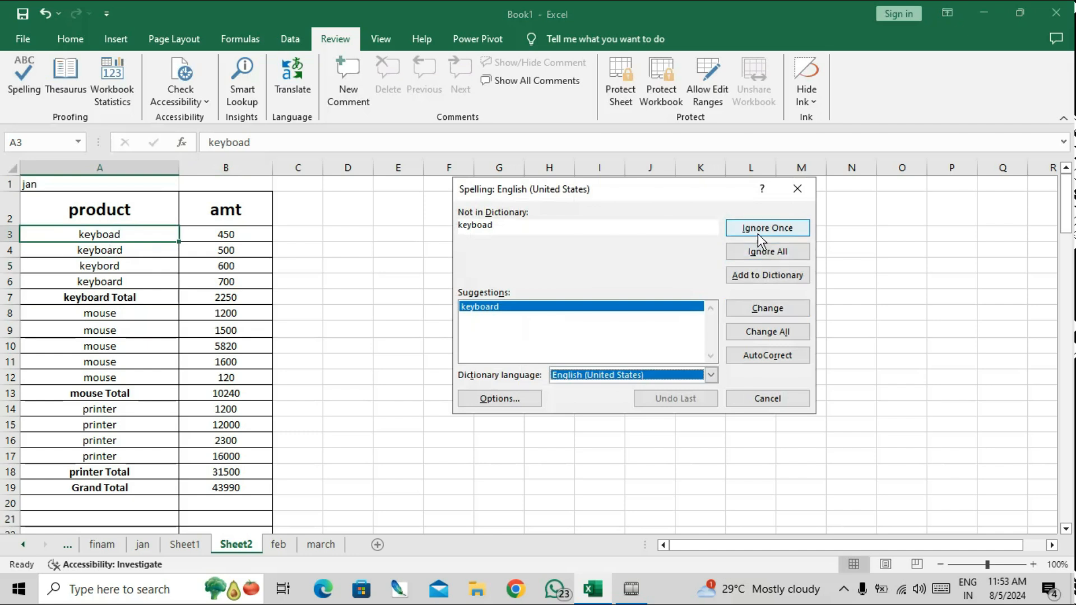
{"action": "left_click", "coordinate": [766, 309]}
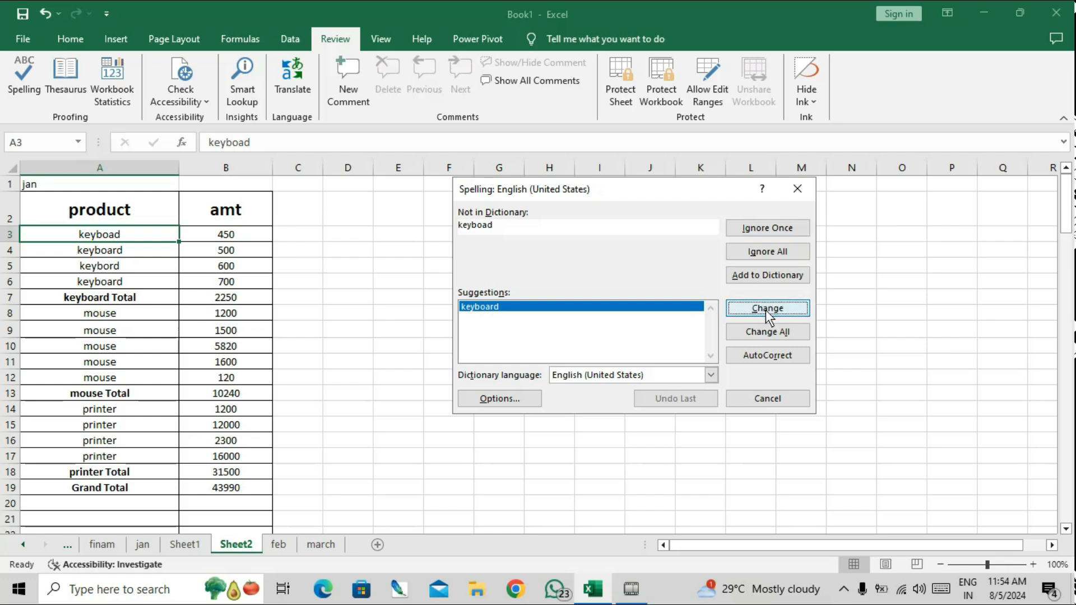
{"action": "left_click", "coordinate": [798, 188]}
{"action": "left_click", "coordinate": [60, 86]}
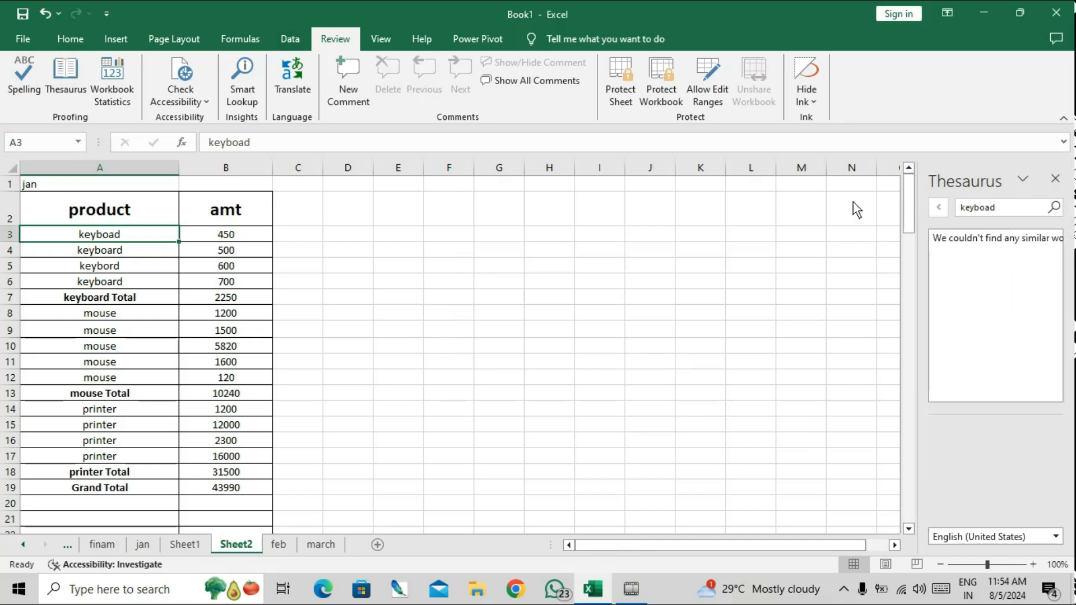
Look up synonyms for 'keyboard' from A4 and insert 'console' into cell I7.
{"action": "left_click", "coordinate": [145, 251]}
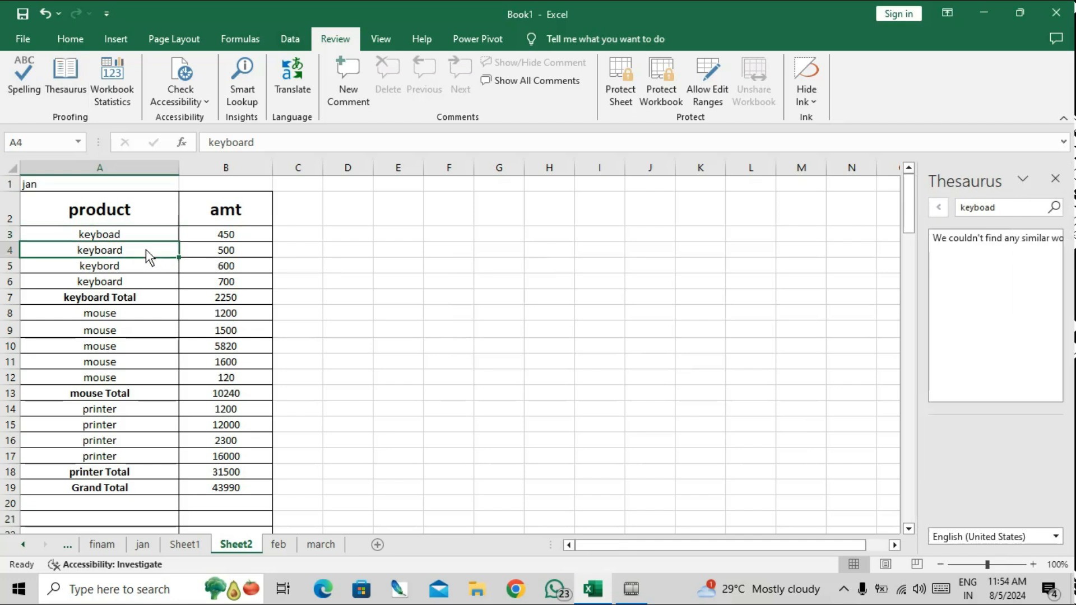
{"action": "left_click", "coordinate": [1056, 178]}
{"action": "left_click", "coordinate": [62, 86]}
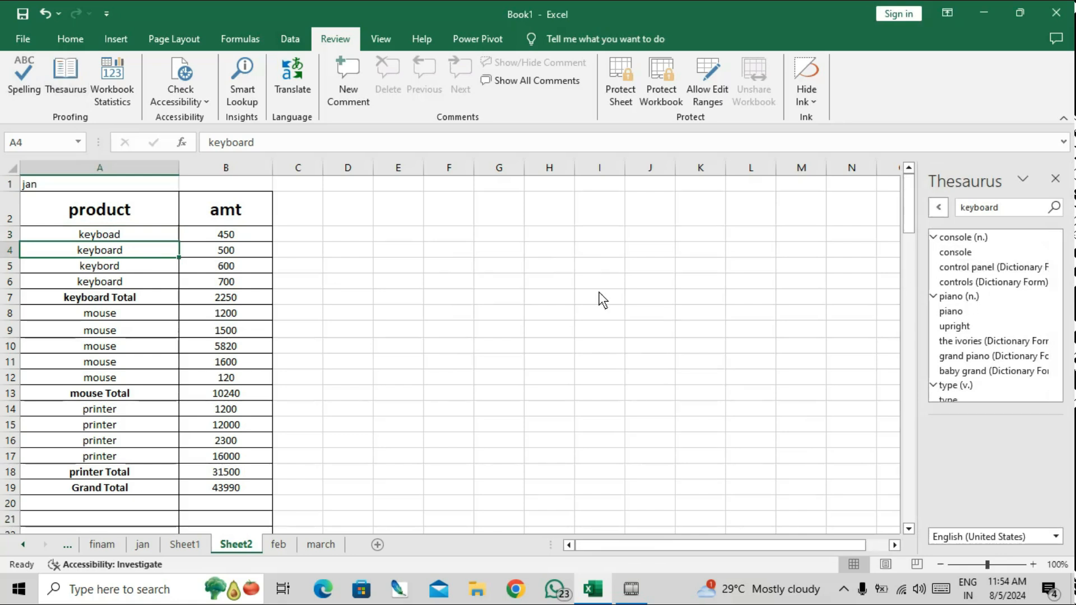
{"action": "left_click", "coordinate": [615, 297]}
{"action": "right_click", "coordinate": [979, 249]}
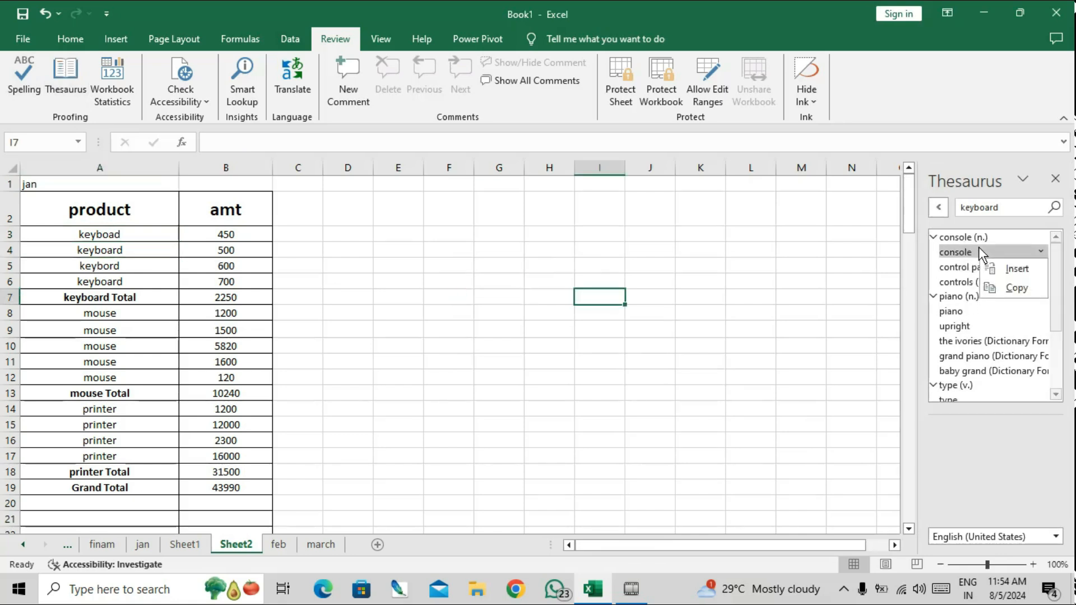
{"action": "left_click", "coordinate": [1007, 269]}
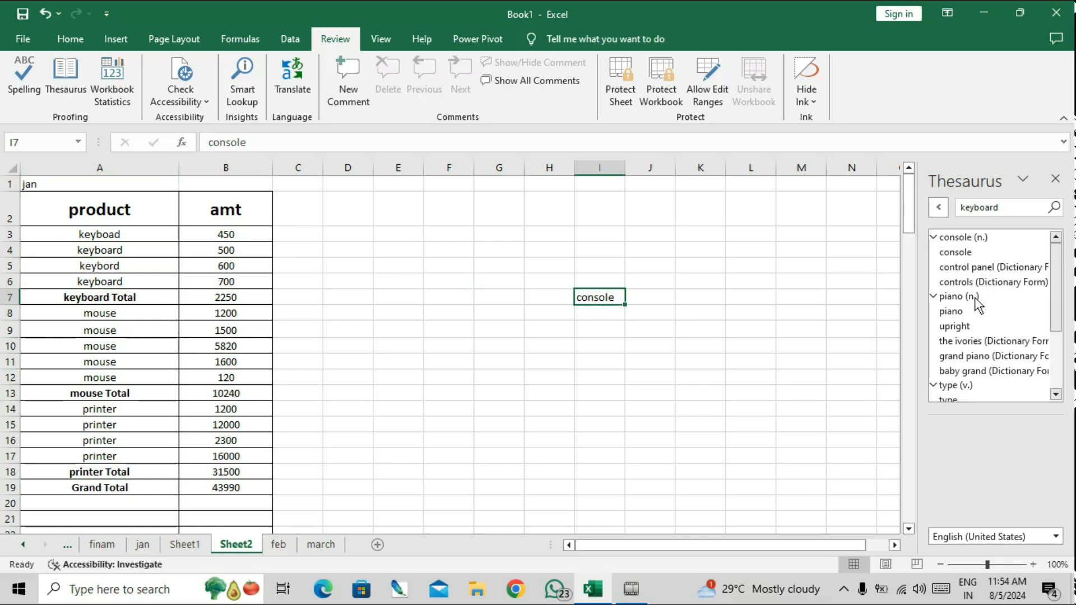
Copy the synonym 'piano' into cell I9 and close the Thesaurus pane.
{"action": "right_click", "coordinate": [978, 314]}
{"action": "left_click", "coordinate": [1010, 346]}
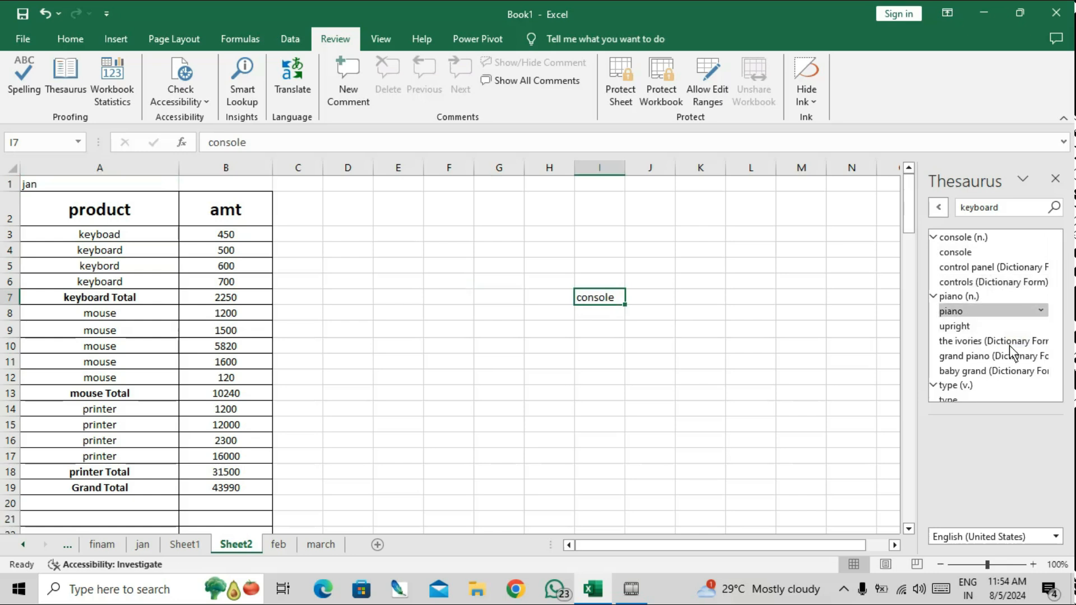
{"action": "left_click", "coordinate": [1009, 345]}
{"action": "left_click", "coordinate": [606, 325]}
{"action": "right_click", "coordinate": [607, 324]}
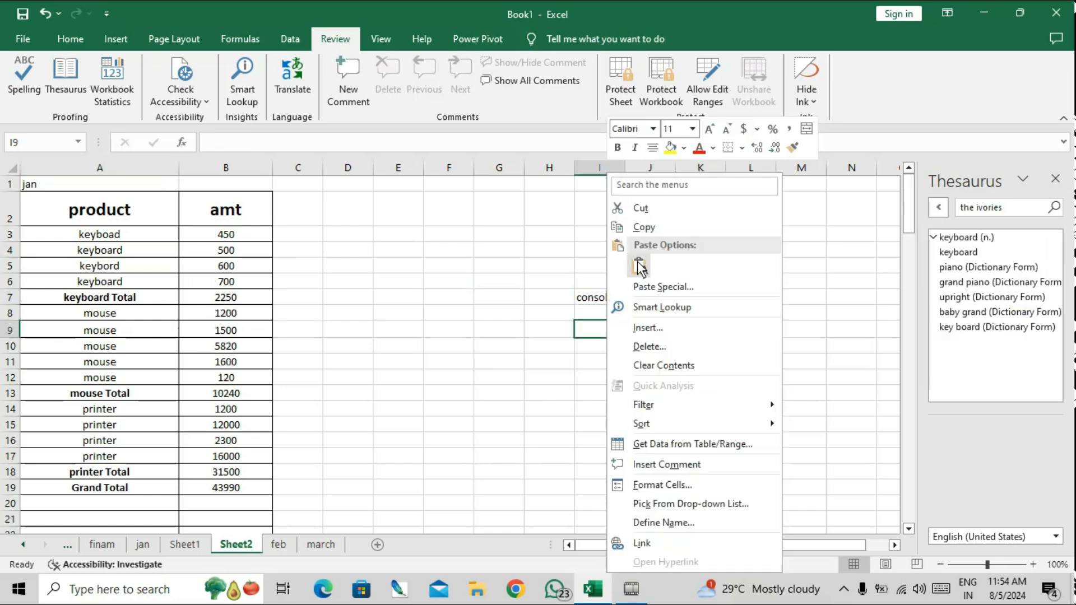
{"action": "left_click", "coordinate": [639, 267]}
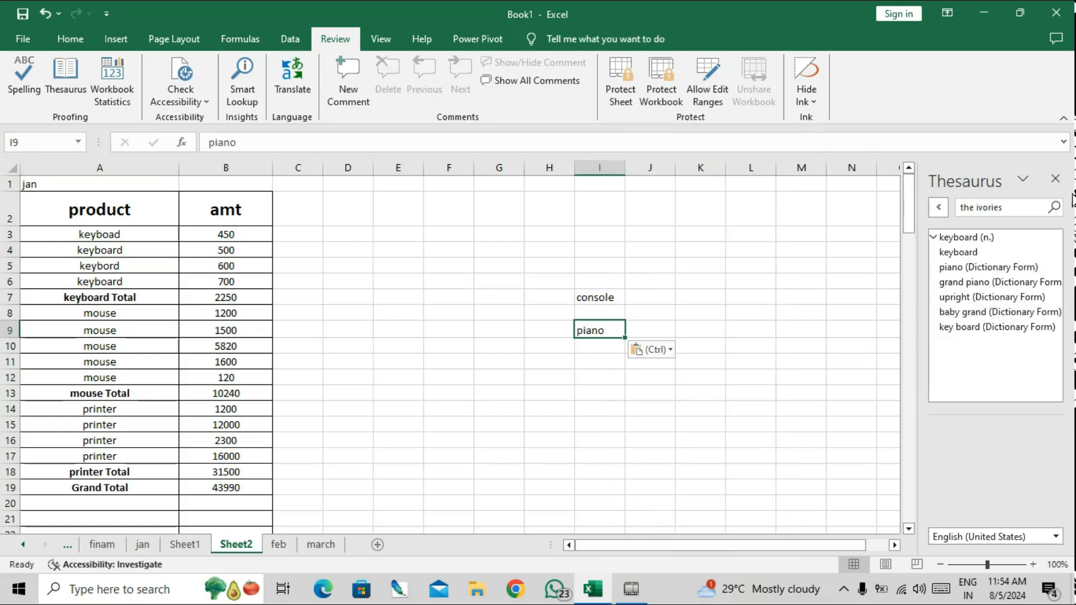
{"action": "left_click", "coordinate": [1053, 181]}
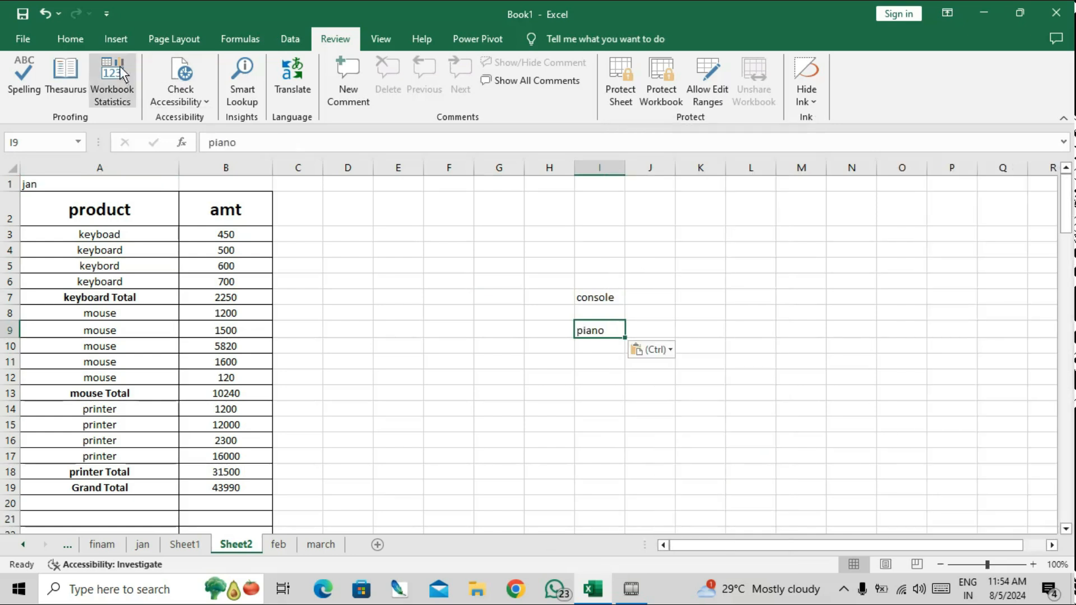
{"action": "left_click", "coordinate": [297, 233]}
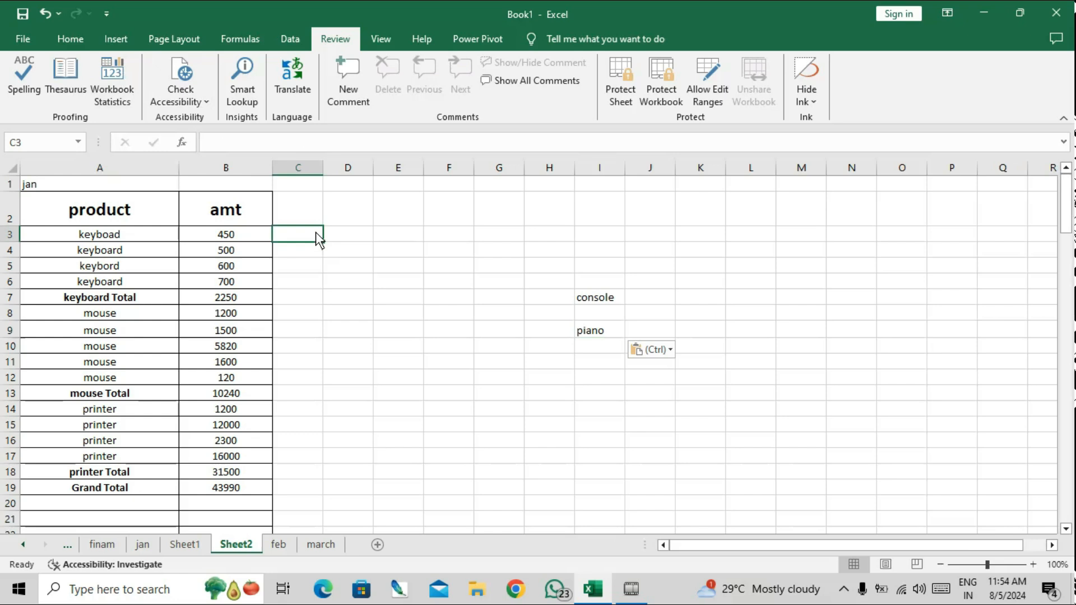
{"action": "left_click", "coordinate": [116, 72]}
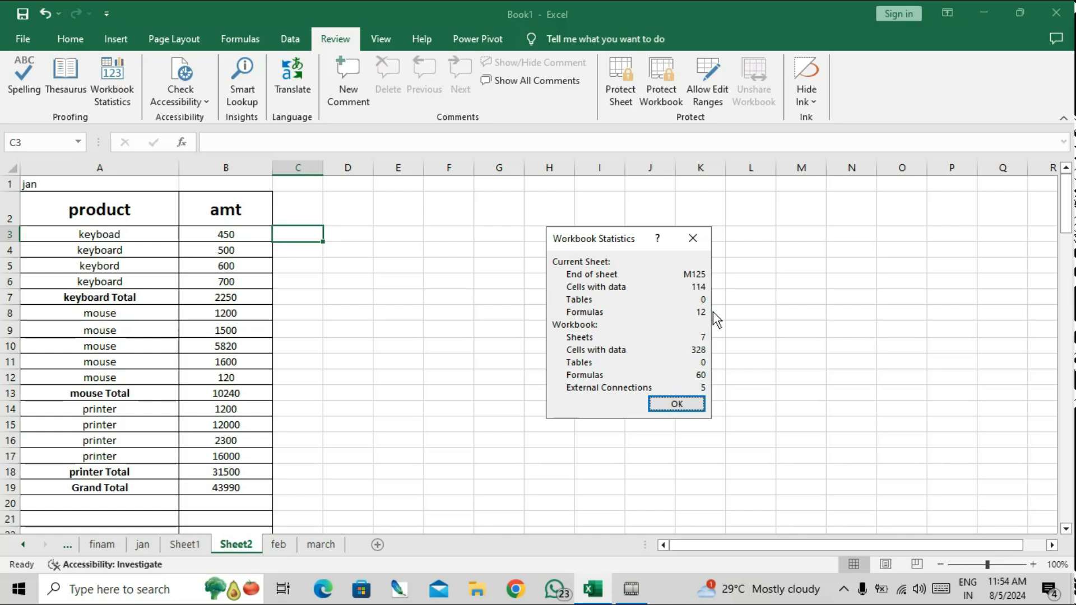
{"action": "left_click", "coordinate": [689, 241]}
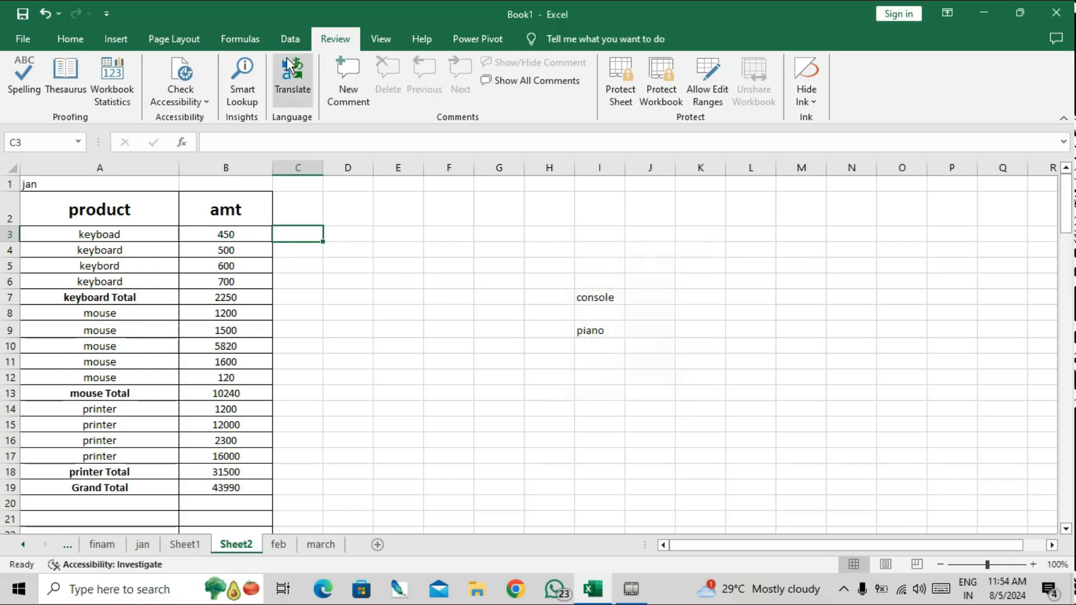
Run Smart Lookup on 'keyboard' from A4, browse its web results and definition, then close the pane.
{"action": "left_click", "coordinate": [275, 40]}
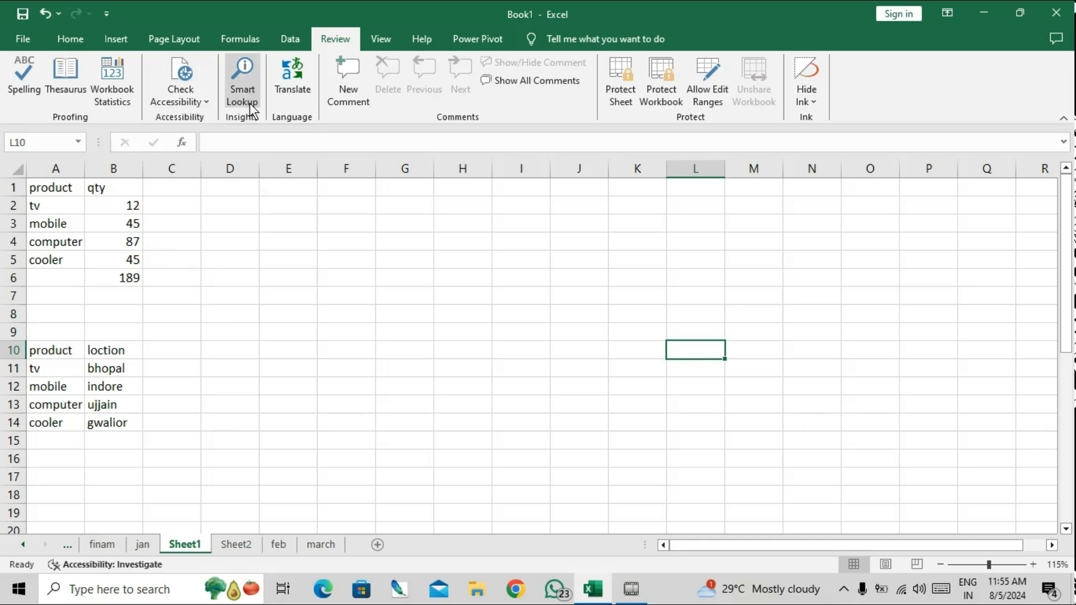
{"action": "left_click", "coordinate": [250, 546]}
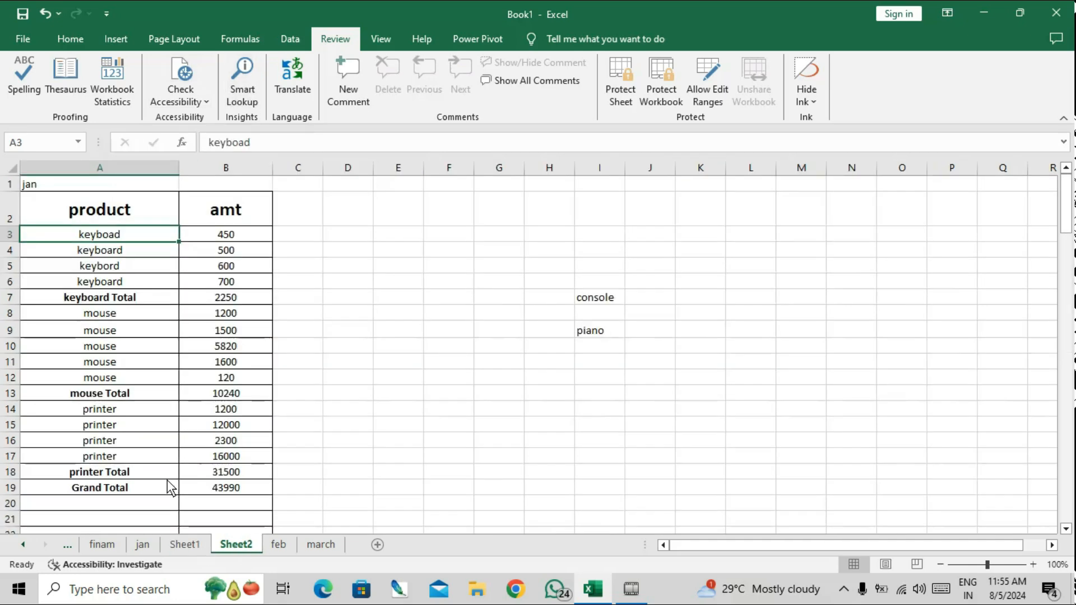
{"action": "left_click", "coordinate": [143, 251]}
{"action": "left_click", "coordinate": [241, 93]}
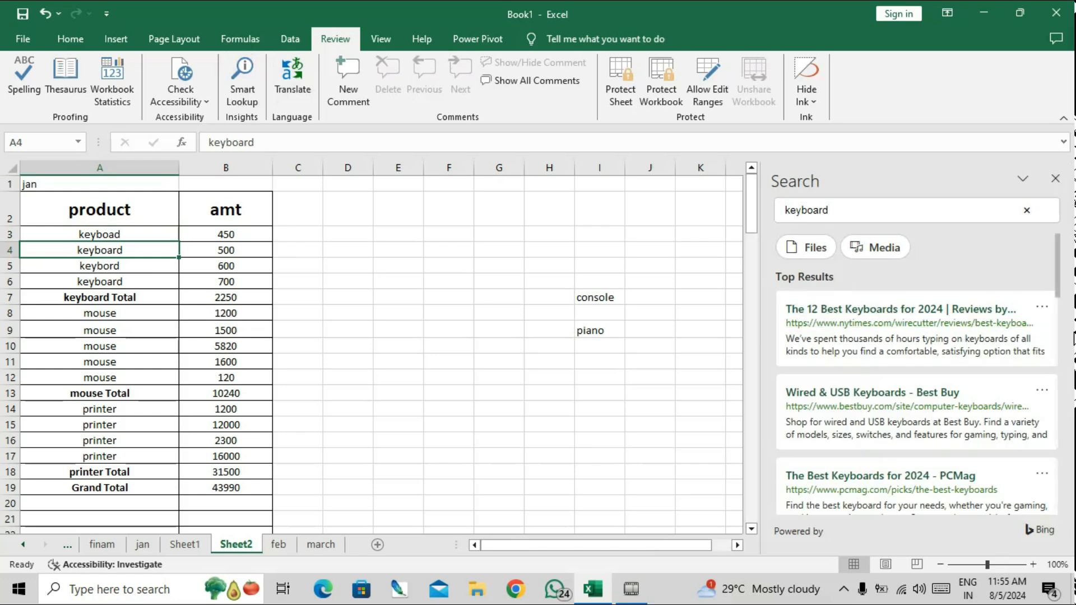
{"action": "left_click_drag", "start_coordinate": [1057, 278], "coordinate": [1060, 321]}
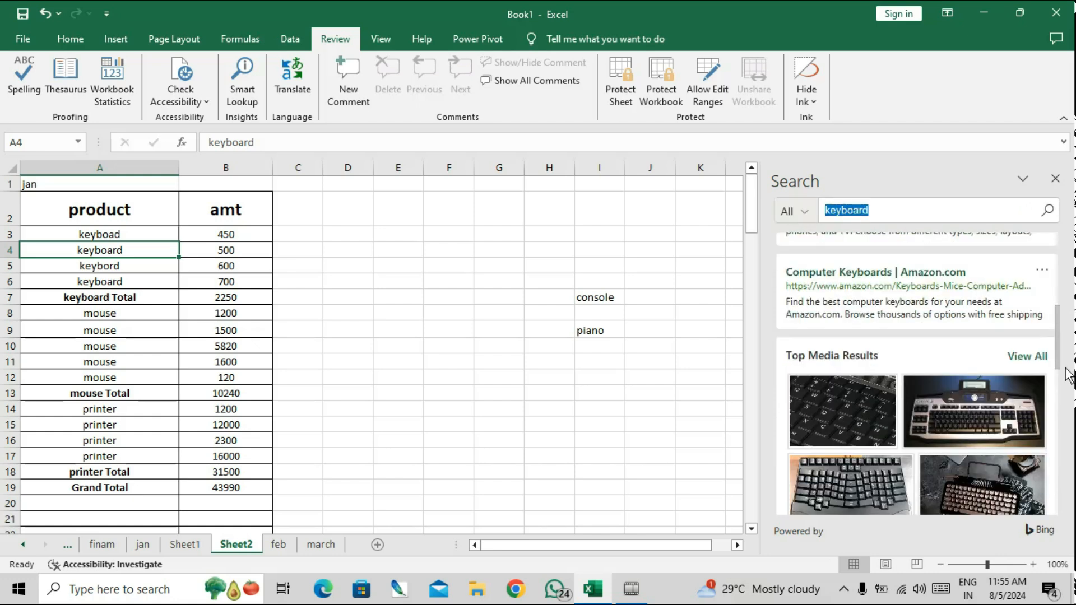
{"action": "scroll", "coordinate": [840, 338], "scroll_direction": "down", "scroll_amount": 3}
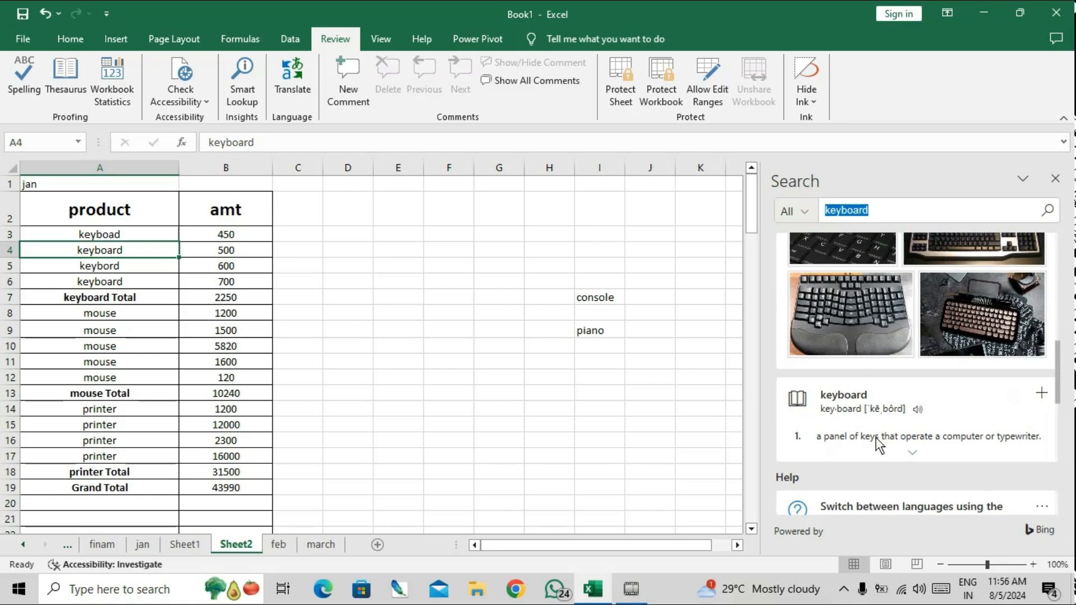
{"action": "left_click", "coordinate": [817, 441]}
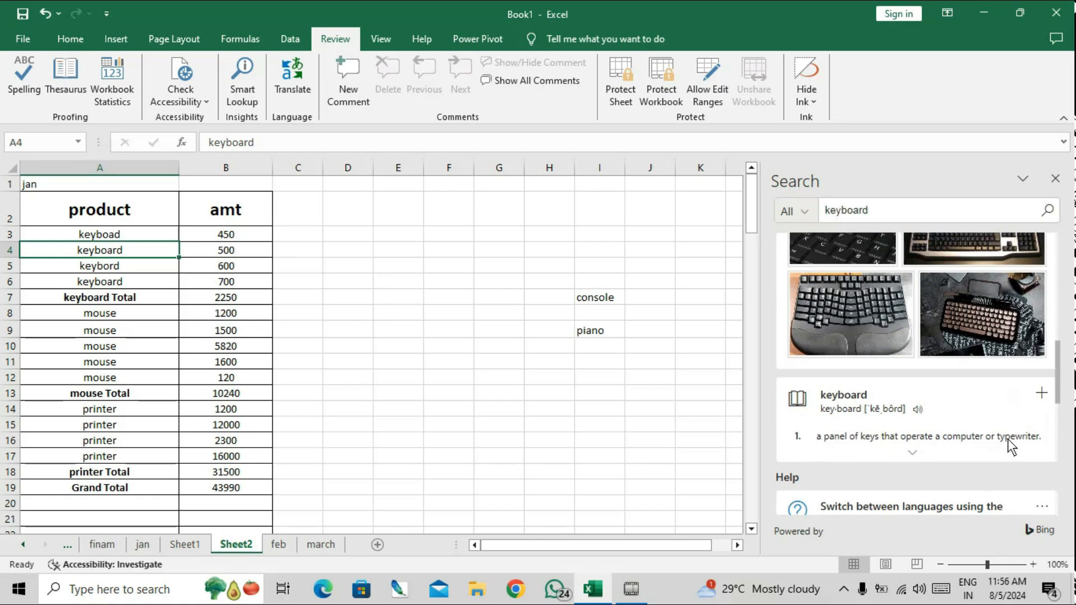
{"action": "left_click", "coordinate": [1049, 178]}
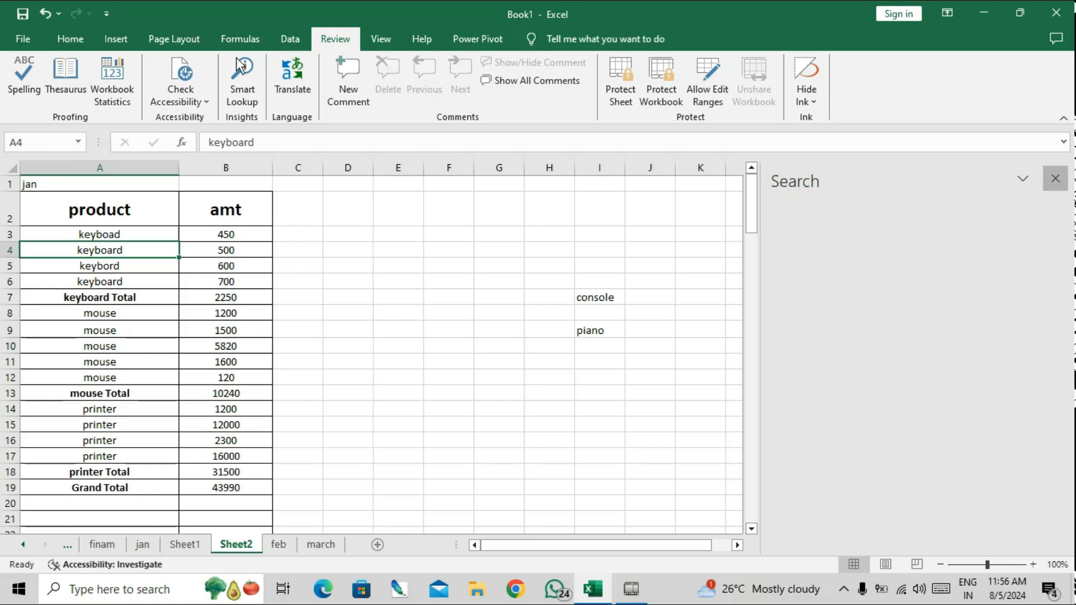
{"action": "left_click", "coordinate": [292, 79]}
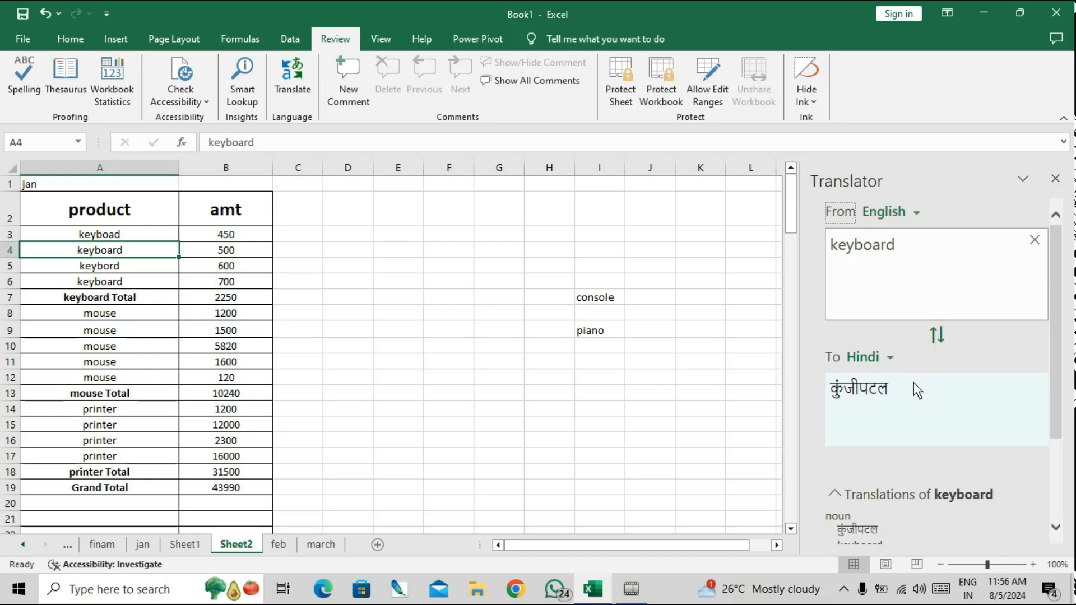
{"action": "left_click_drag", "start_coordinate": [1058, 413], "coordinate": [1065, 505]}
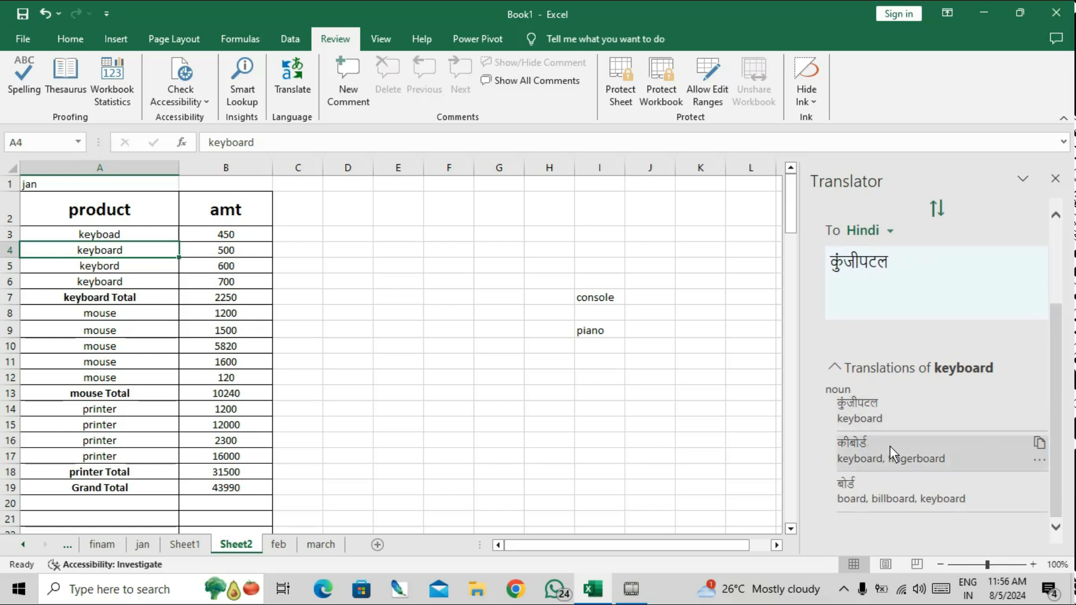
{"action": "left_click", "coordinate": [530, 392]}
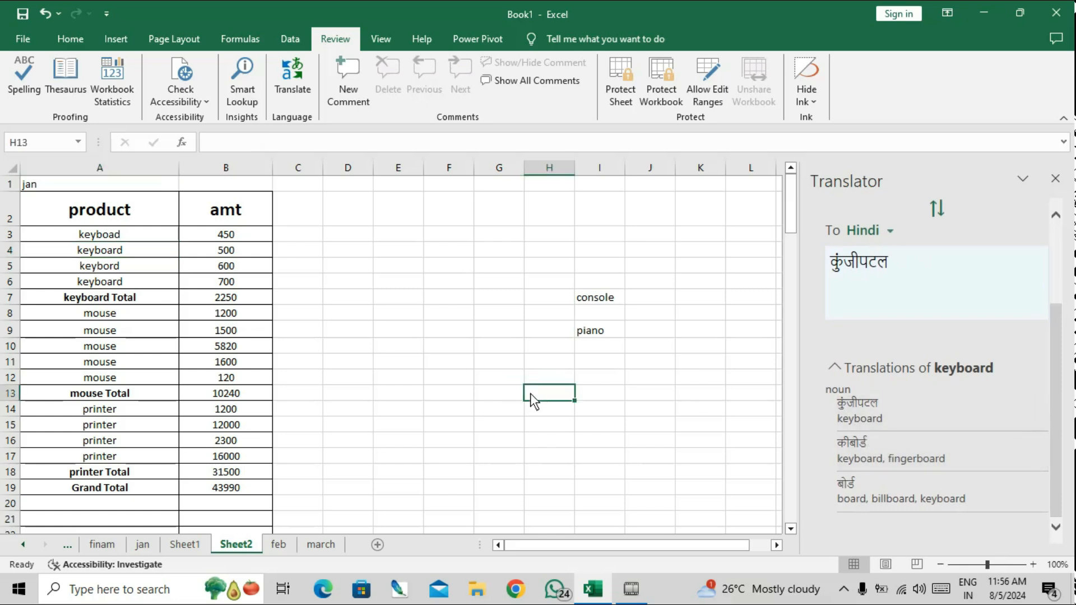
{"action": "right_click", "coordinate": [530, 392]}
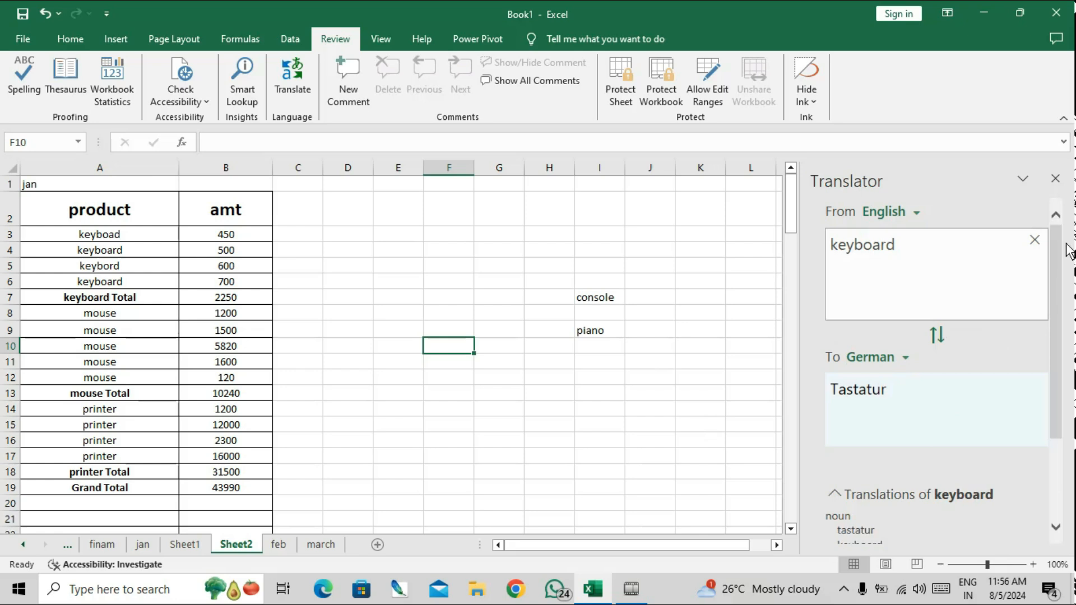
{"action": "left_click", "coordinate": [1055, 179]}
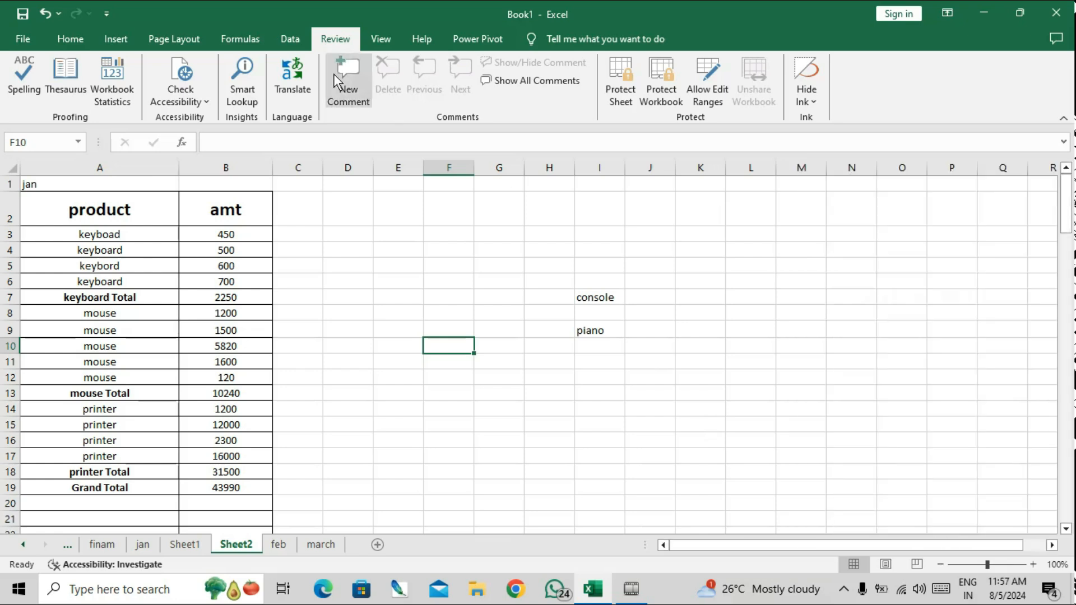
Add a new comment to cell A3.
{"action": "left_click", "coordinate": [123, 234]}
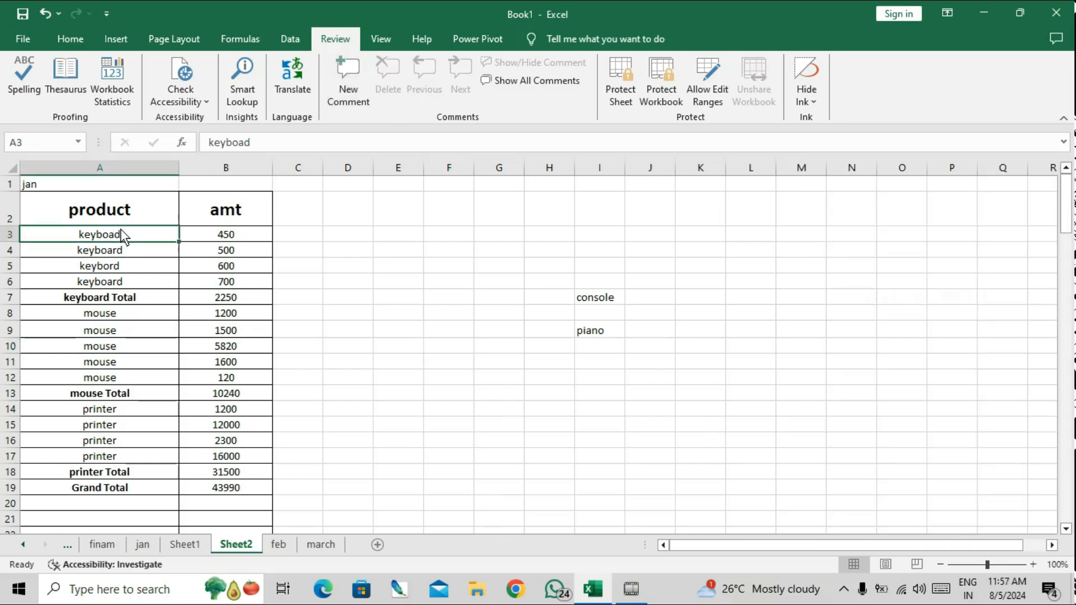
{"action": "left_click", "coordinate": [366, 80]}
{"action": "type", "text": "s"}
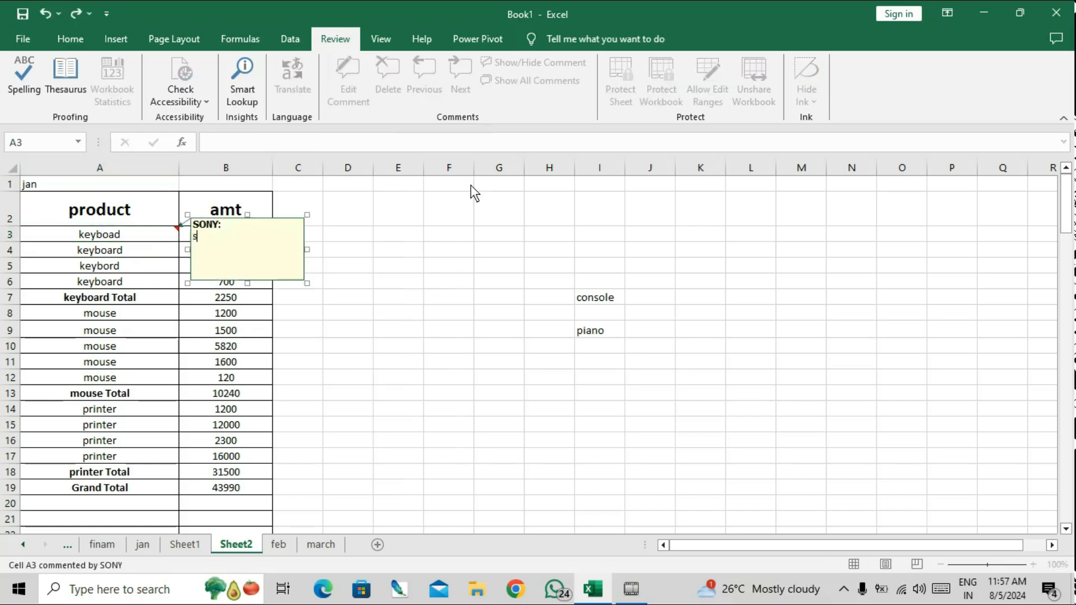
{"action": "key", "text": "BackSpace"}
{"action": "type", "text": "t"}
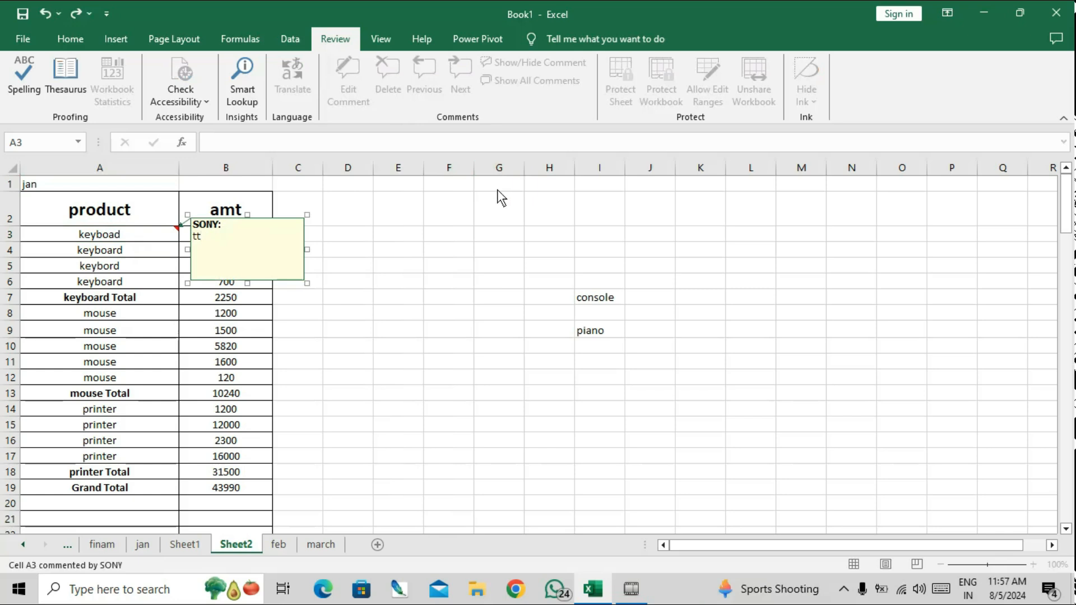
{"action": "type", "text": "o"}
{"action": "left_click", "coordinate": [497, 191]}
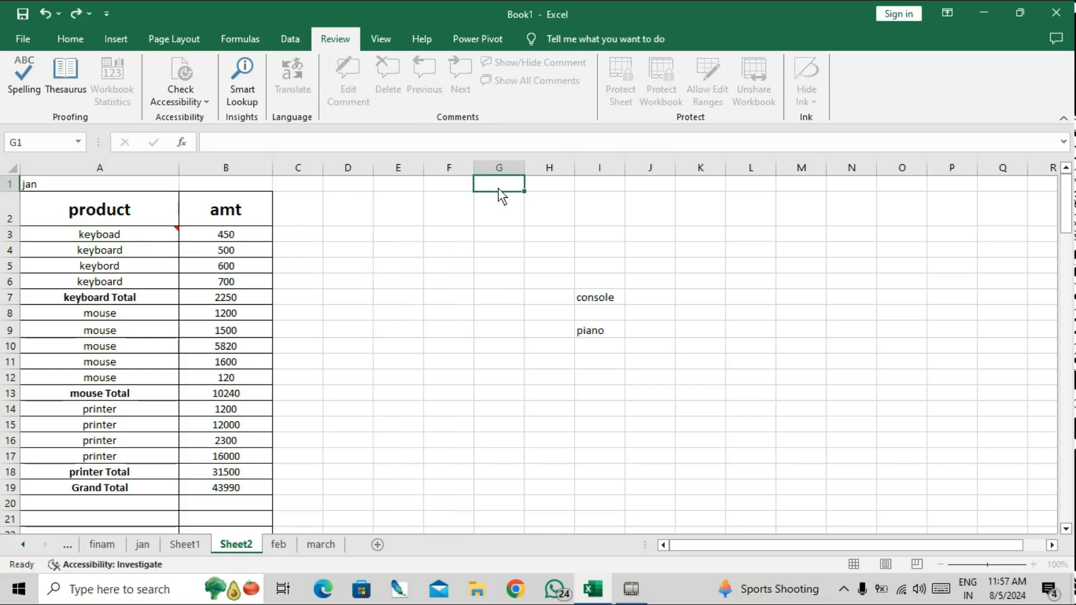
{"action": "left_click_drag", "start_coordinate": [499, 190], "coordinate": [908, 176]}
{"action": "left_click_drag", "start_coordinate": [947, 546], "coordinate": [902, 546]}
{"action": "left_click", "coordinate": [139, 235]}
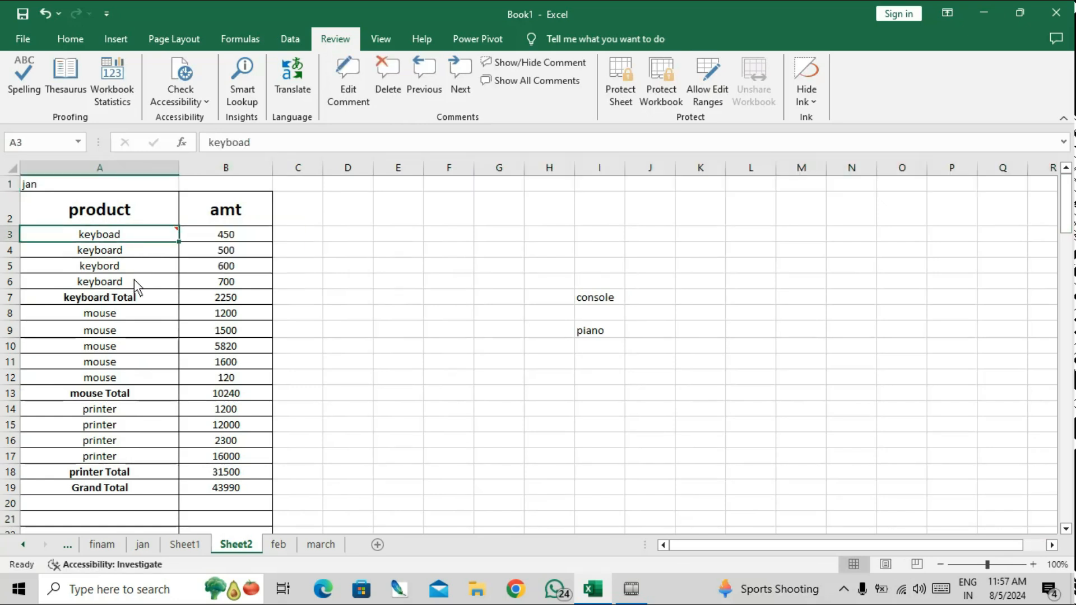
Add a comment reading 'total sales 450000' to cell A6.
{"action": "left_click", "coordinate": [106, 283]}
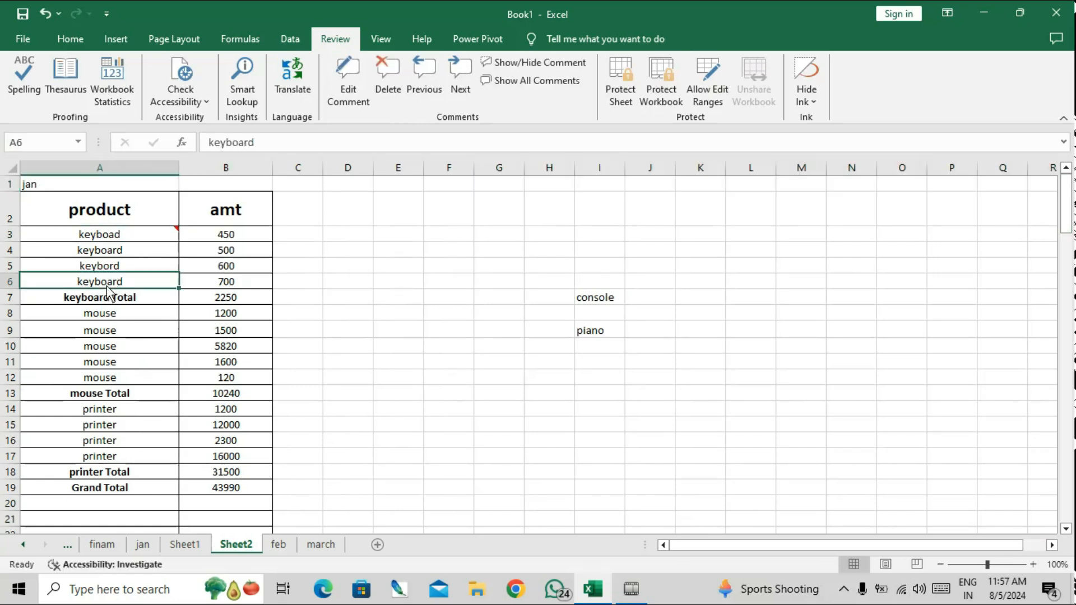
{"action": "left_click", "coordinate": [362, 87]}
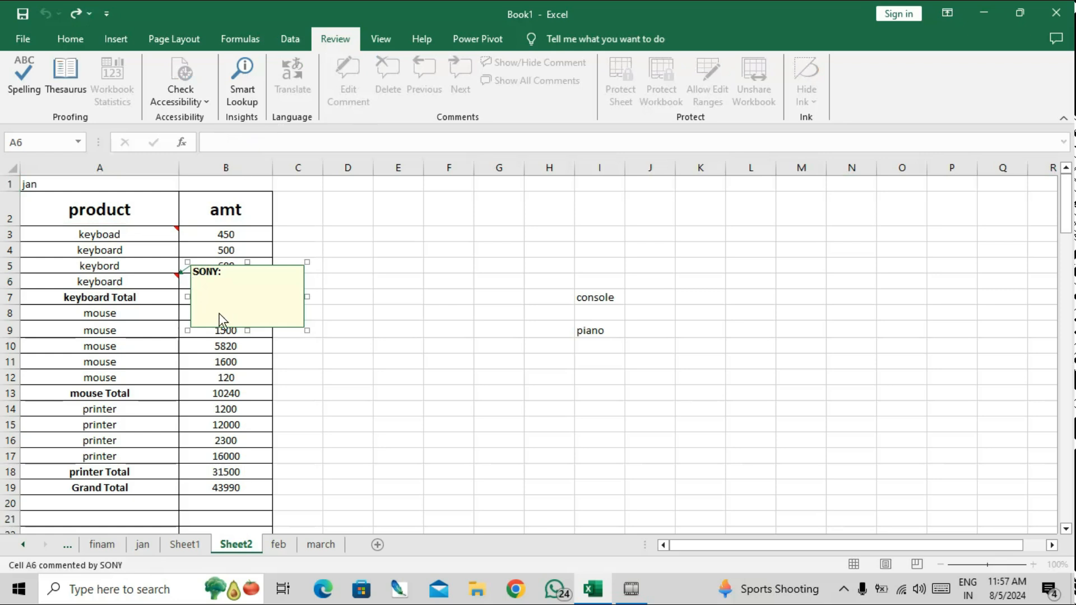
{"action": "type", "text": "total sales 450000"}
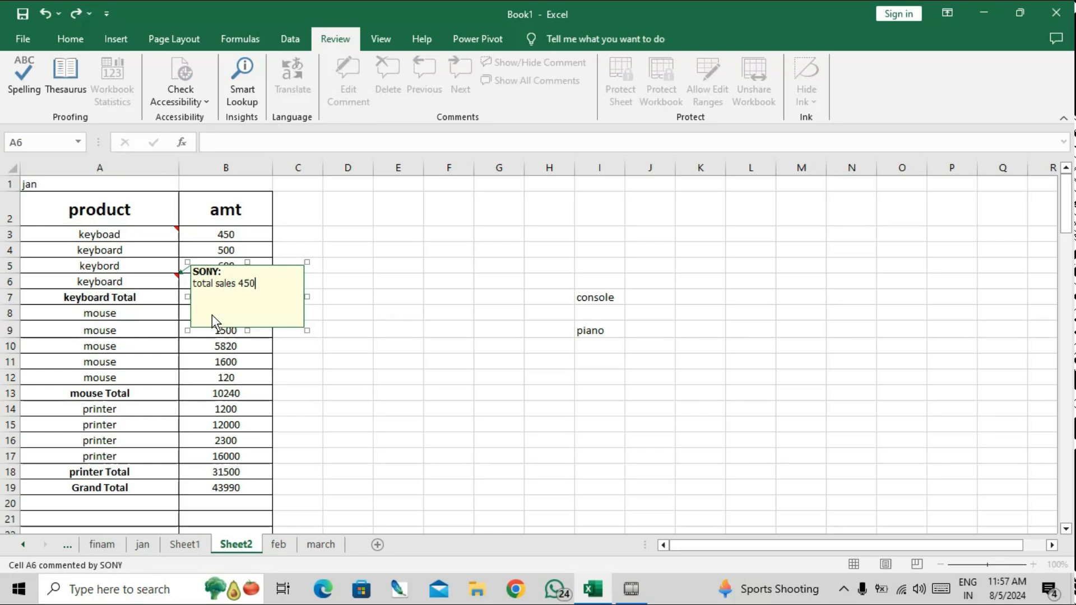
{"action": "key", "text": "Return"}
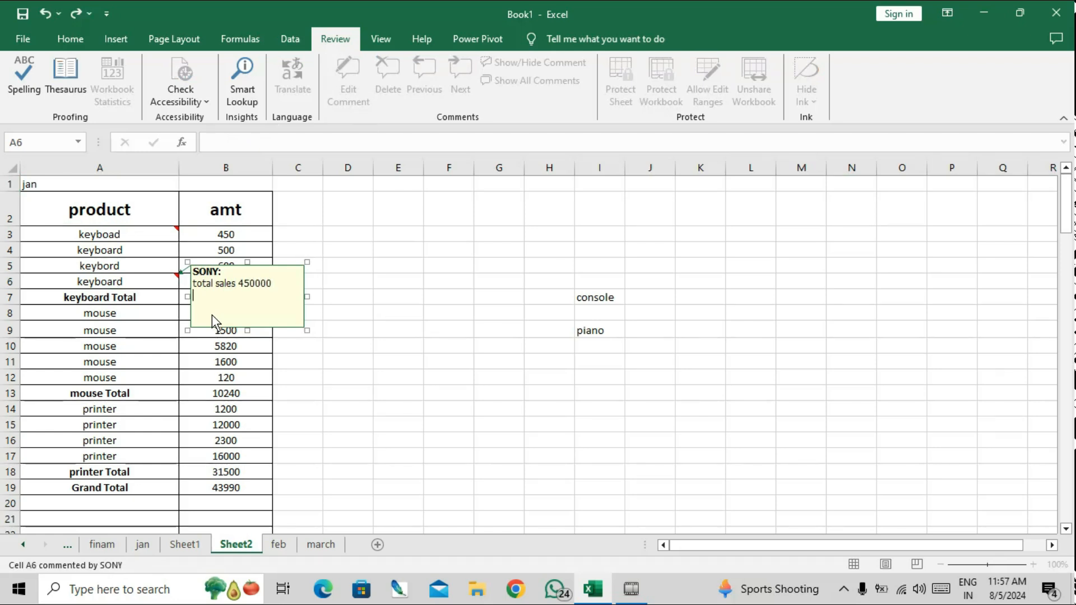
{"action": "left_click", "coordinate": [426, 392]}
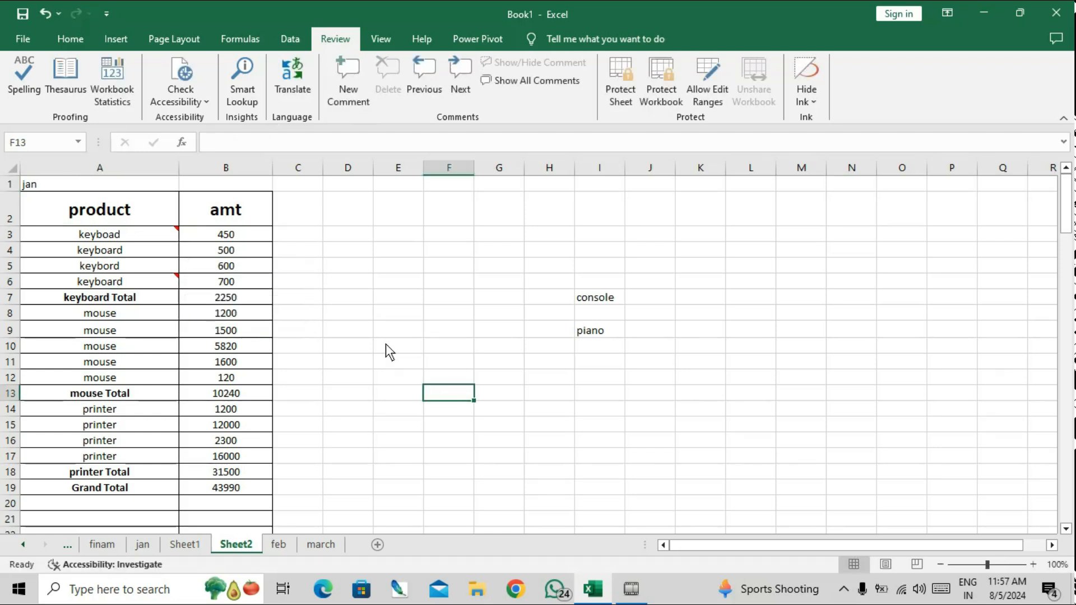
Edit A3's comment to read 'total sales 52000' and close the comment box.
{"action": "left_click", "coordinate": [133, 237]}
{"action": "left_click", "coordinate": [333, 97]}
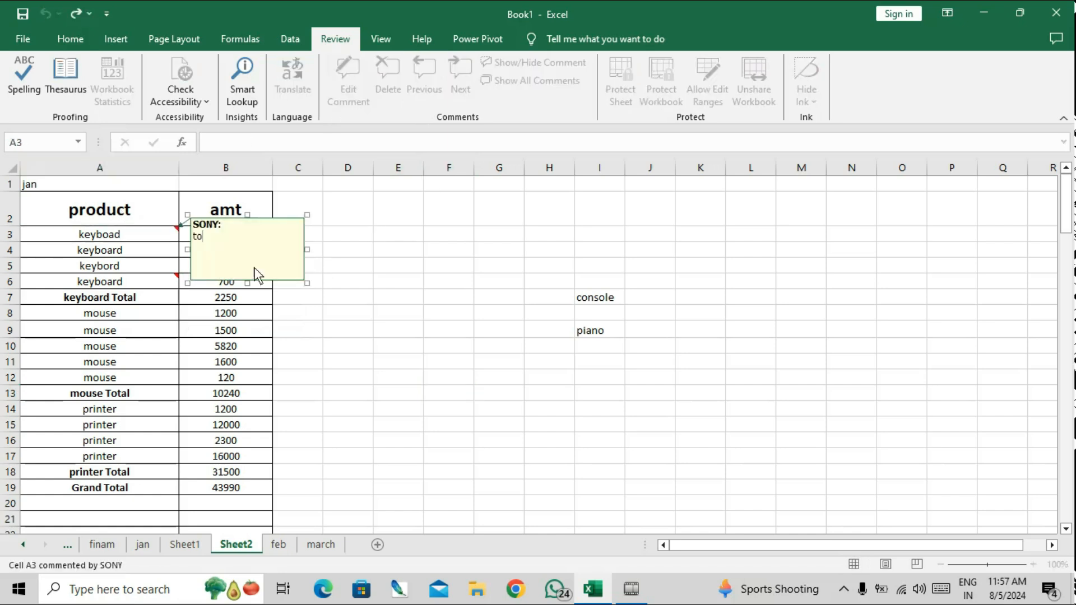
{"action": "type", "text": "tal sales 52000"}
{"action": "left_click", "coordinate": [398, 455]}
{"action": "left_click", "coordinate": [146, 235]}
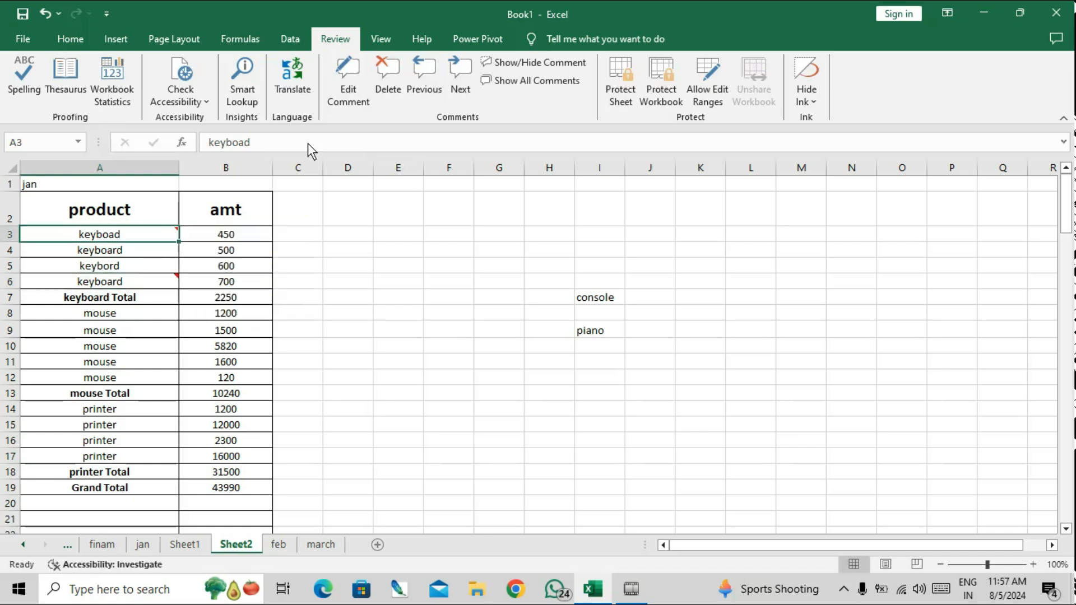
Step between the A3 and A6 comments and toggle their visibility on and off.
{"action": "left_click", "coordinate": [413, 85]}
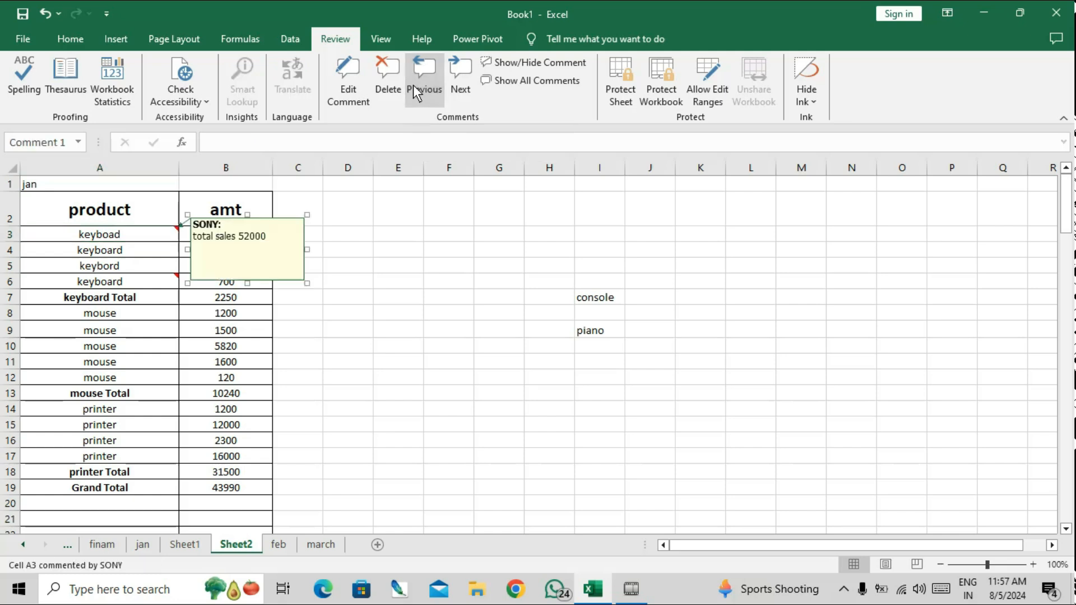
{"action": "left_click", "coordinate": [452, 76]}
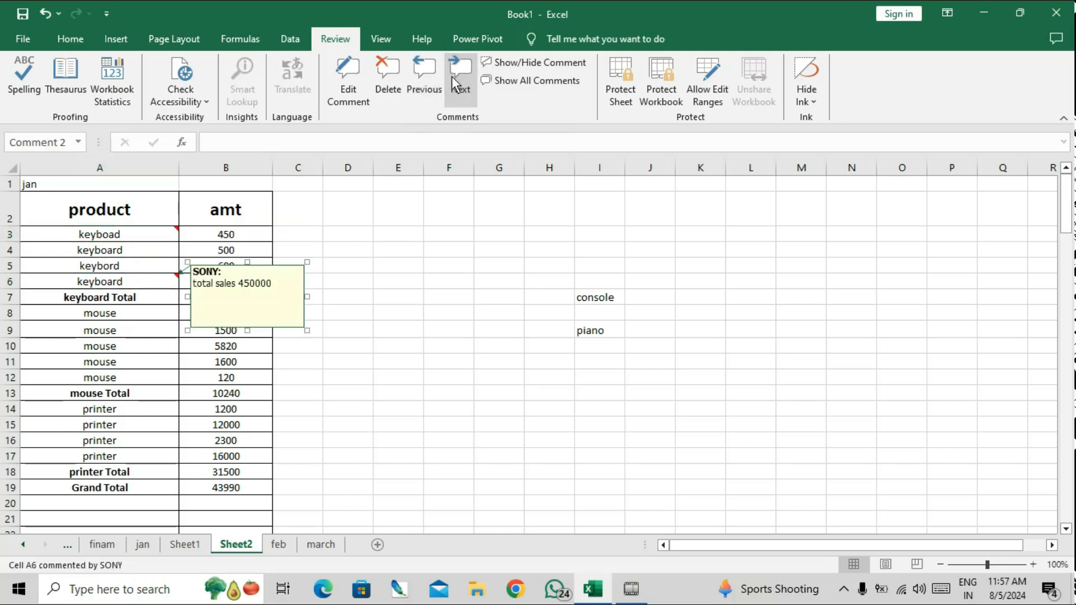
{"action": "left_click", "coordinate": [513, 78]}
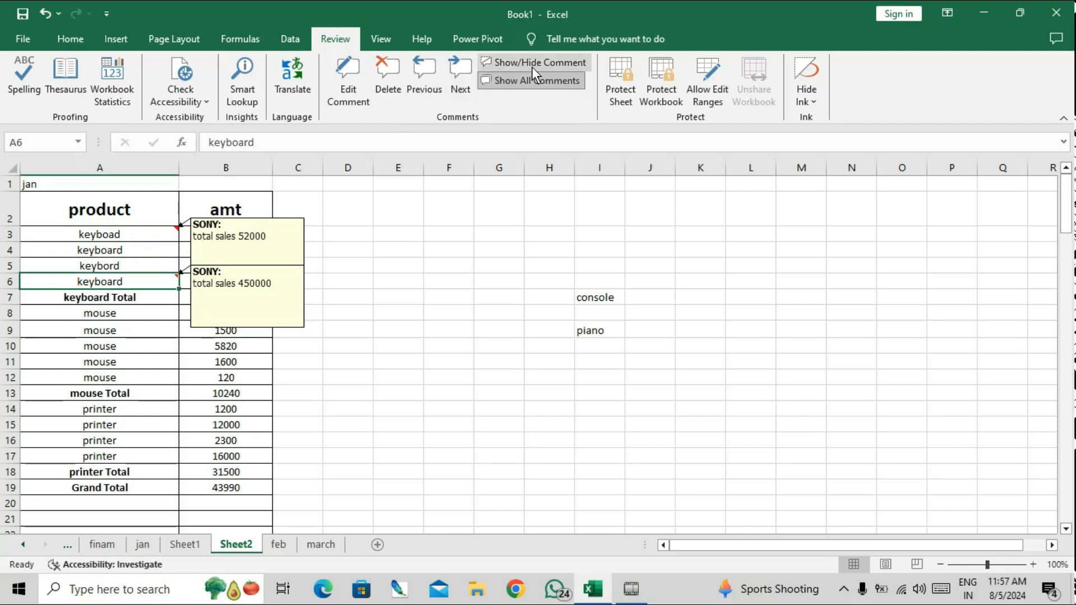
{"action": "left_click", "coordinate": [533, 66]}
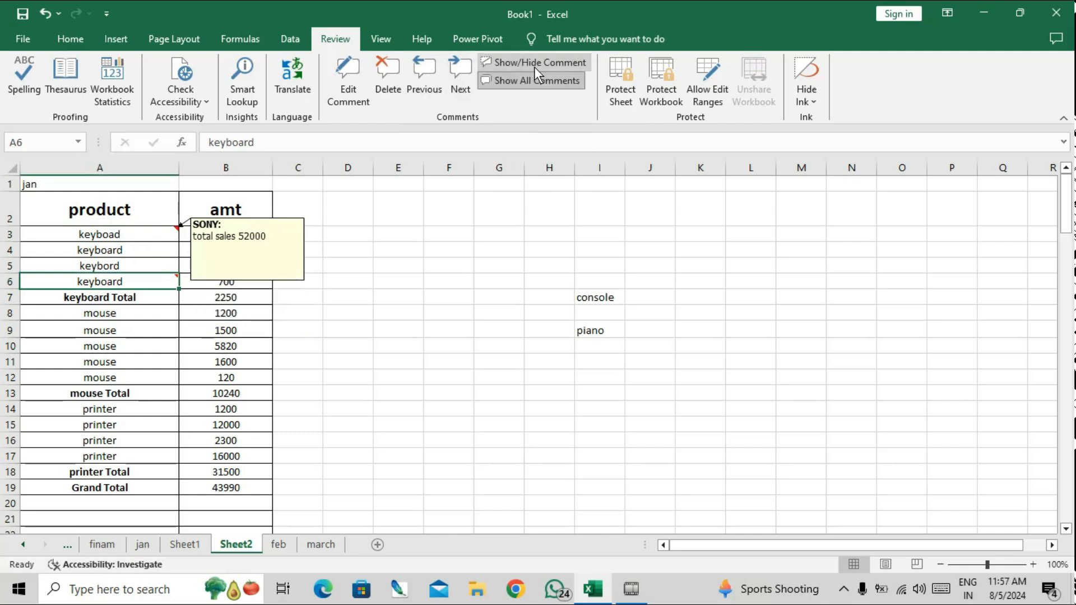
{"action": "left_click", "coordinate": [534, 63]}
{"action": "left_click", "coordinate": [534, 62]}
{"action": "left_click", "coordinate": [339, 344]}
{"action": "left_click", "coordinate": [140, 250]}
Hide all comments, then delete the comments on A3 and A6.
{"action": "left_click", "coordinate": [162, 234]}
{"action": "left_click", "coordinate": [515, 84]}
{"action": "left_click", "coordinate": [388, 75]}
{"action": "left_click", "coordinate": [132, 287]}
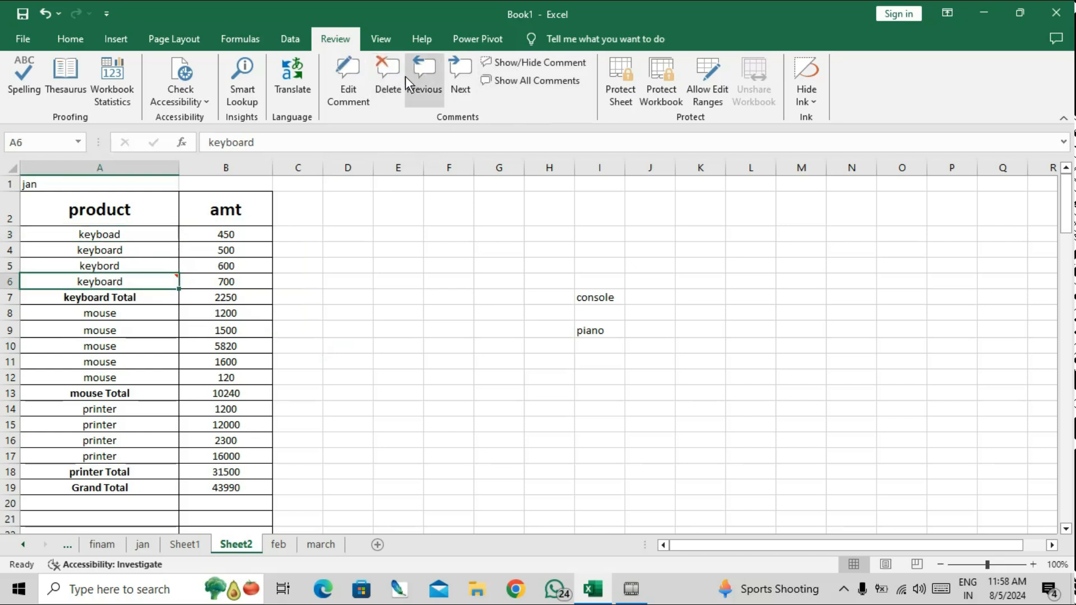
{"action": "left_click", "coordinate": [384, 69]}
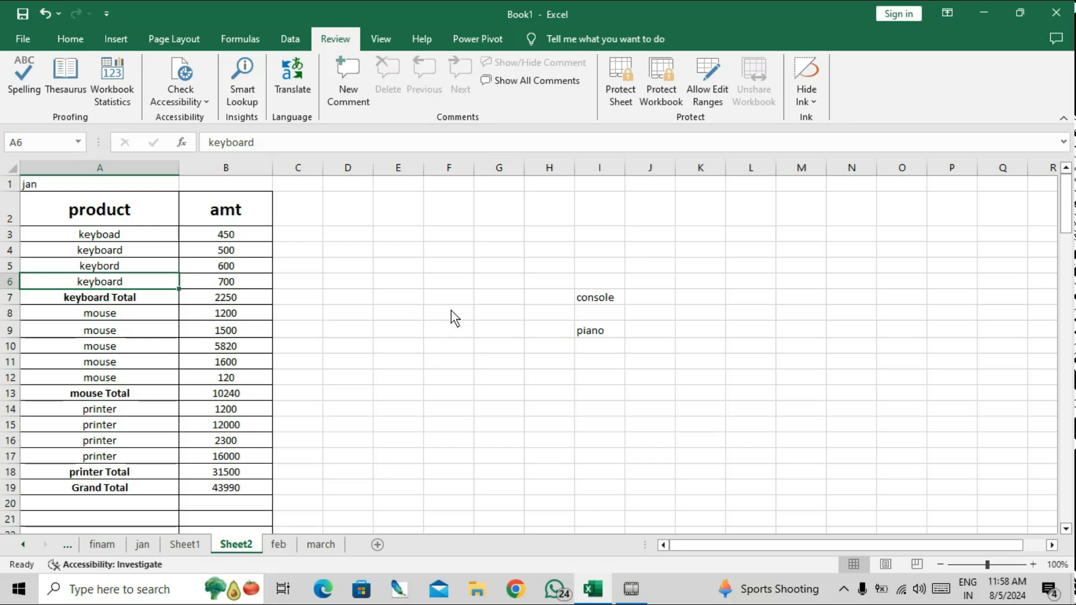
Protect Sheet2 with a password, entering and confirming it.
{"action": "left_click", "coordinate": [628, 70]}
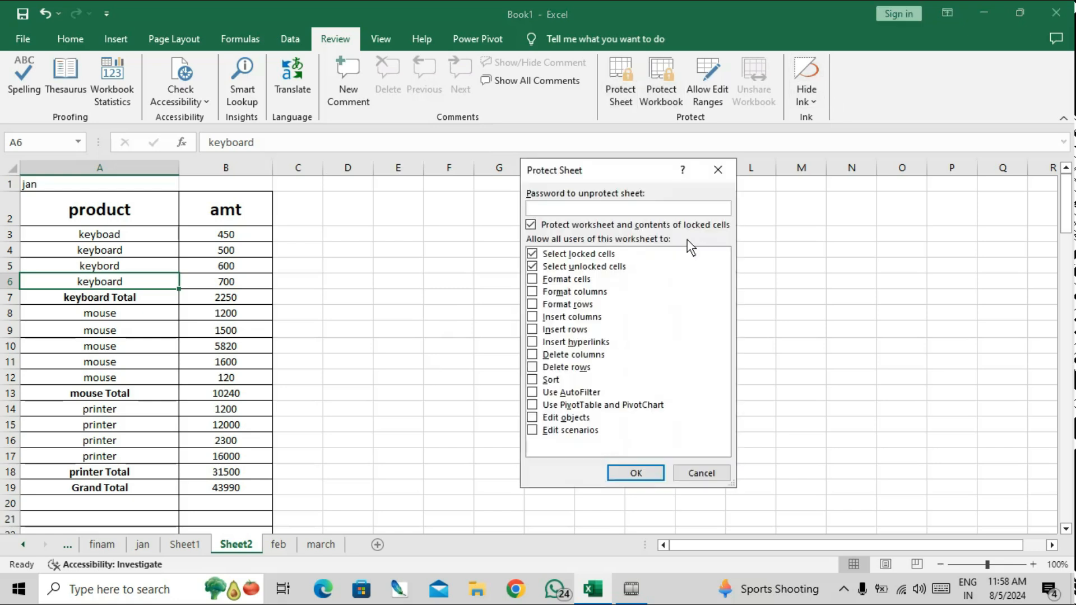
{"action": "type", "text": "1234"}
{"action": "key", "text": "Return"}
{"action": "type", "text": "1234"}
{"action": "key", "text": "Return"}
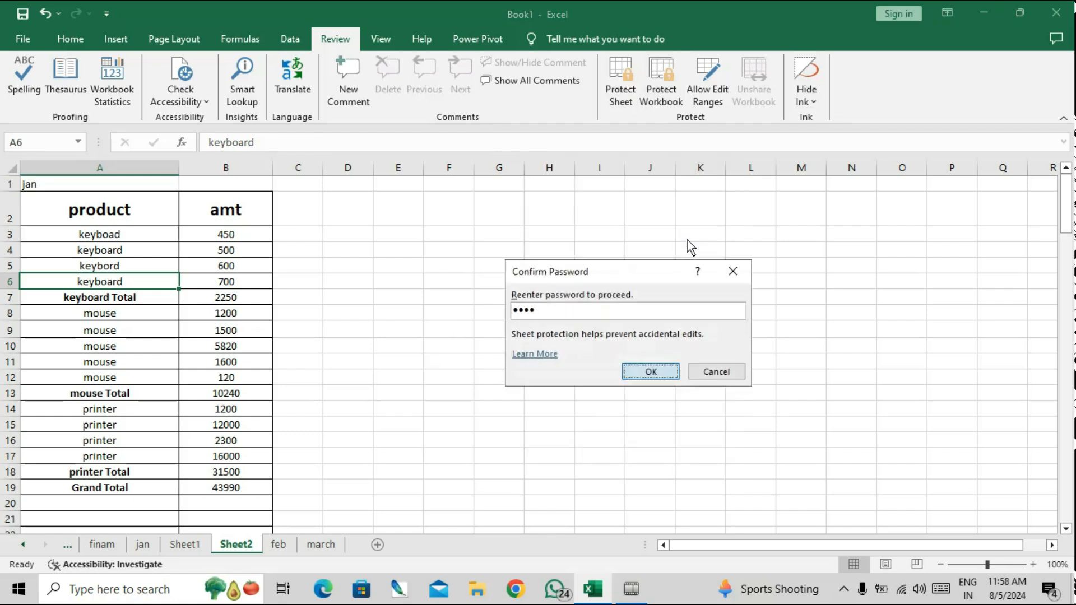
Confirm that editing empty cell E9 is blocked by the protection warning.
{"action": "left_click", "coordinate": [421, 331]}
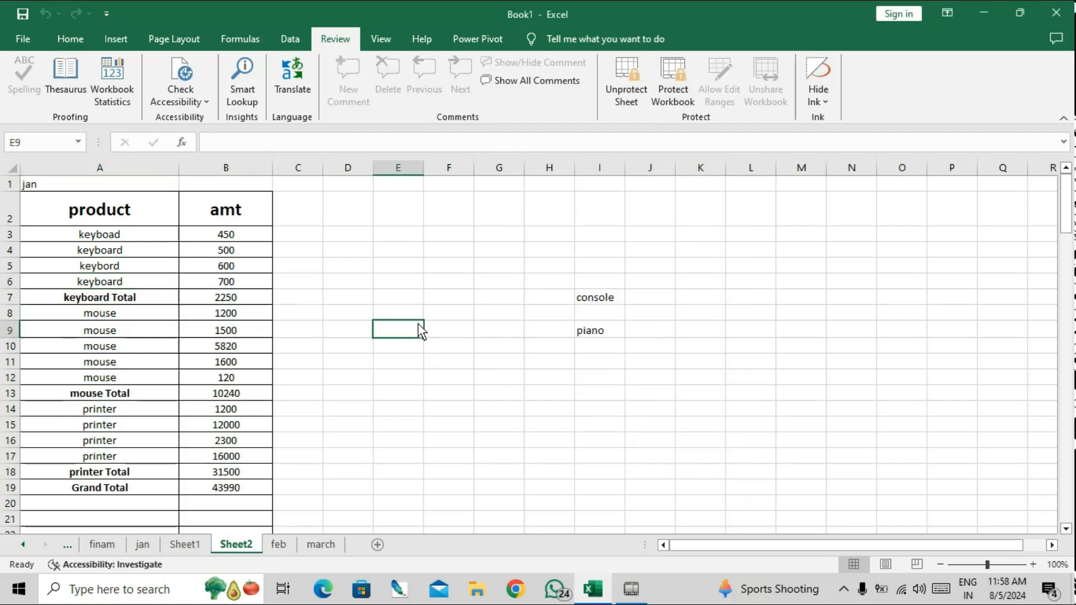
{"action": "double_click", "coordinate": [421, 330]}
{"action": "key", "text": "Return"}
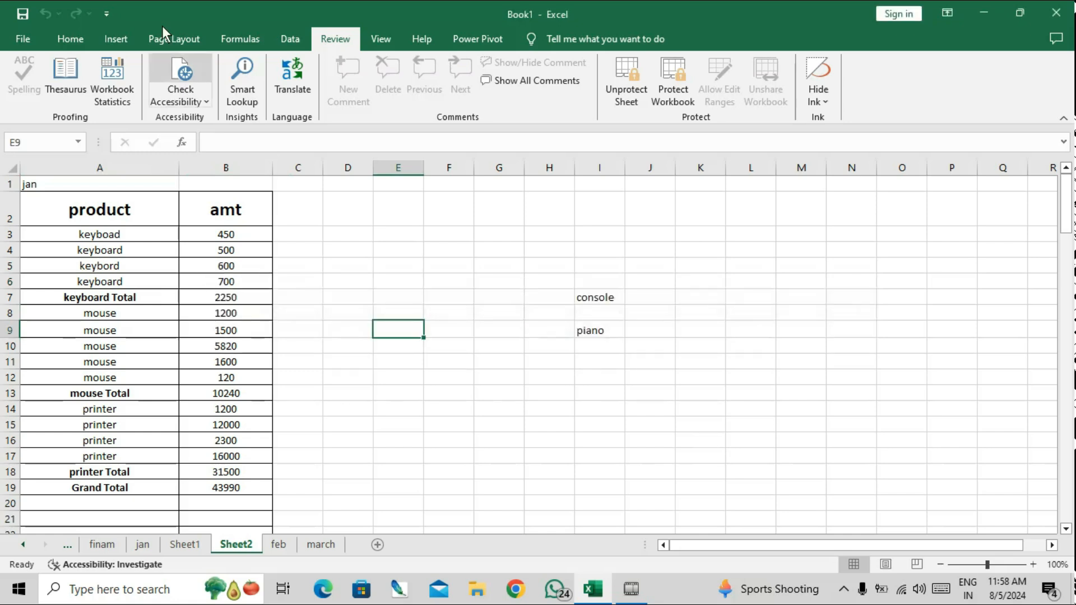
Try changing B4's font size and B7's font to Agra, confirming formatting is locked.
{"action": "left_click", "coordinate": [68, 37]}
{"action": "left_click", "coordinate": [202, 251]}
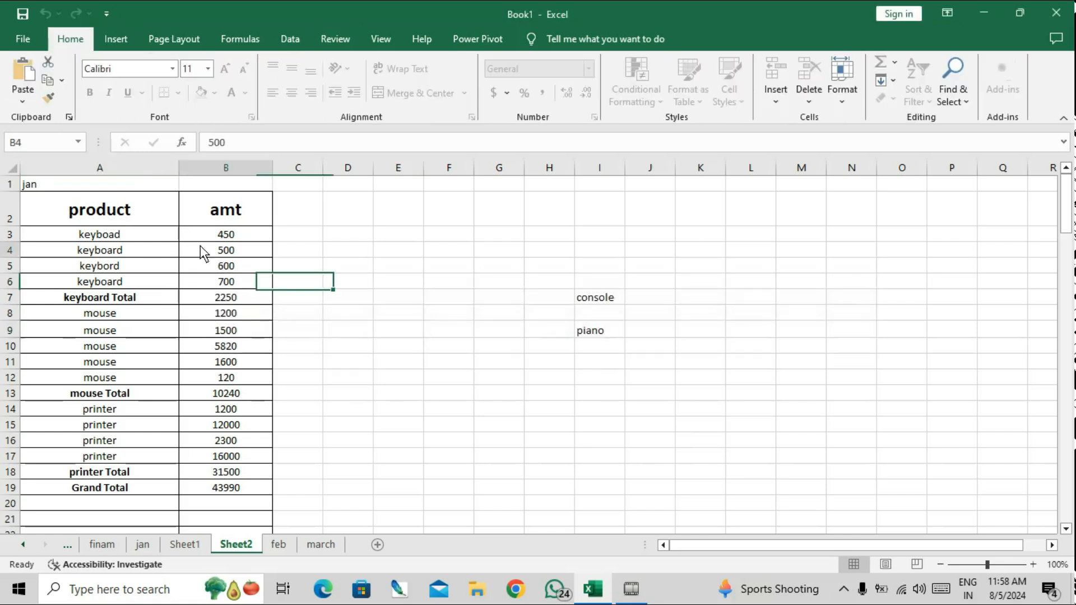
{"action": "left_click", "coordinate": [208, 68]}
{"action": "left_click", "coordinate": [197, 175]}
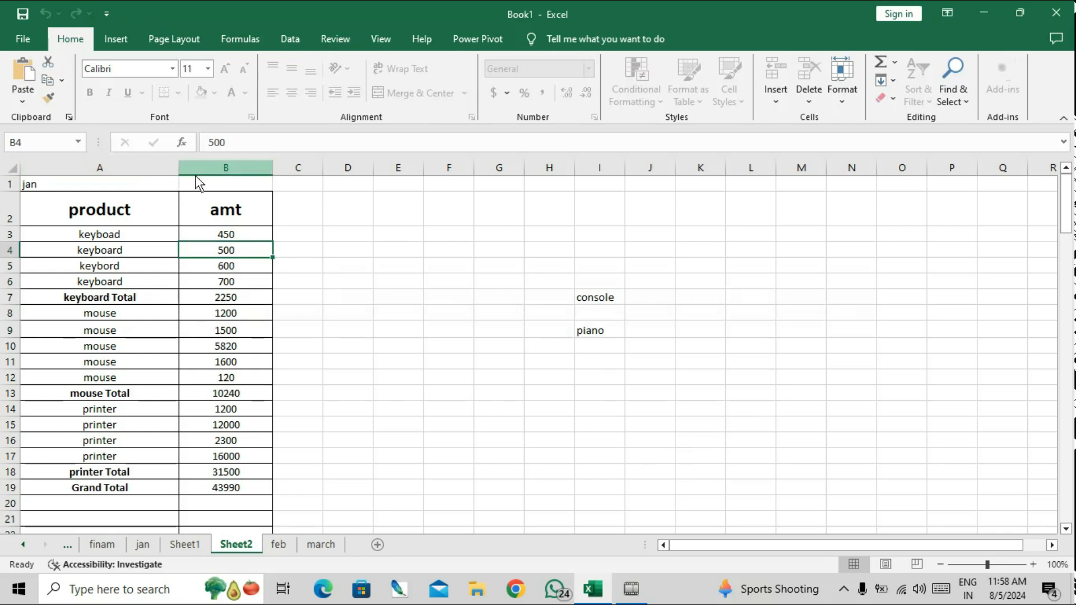
{"action": "left_click", "coordinate": [208, 68]}
{"action": "left_click", "coordinate": [179, 302]}
{"action": "left_click", "coordinate": [185, 295]}
{"action": "left_click", "coordinate": [173, 69]}
{"action": "left_click", "coordinate": [146, 229]}
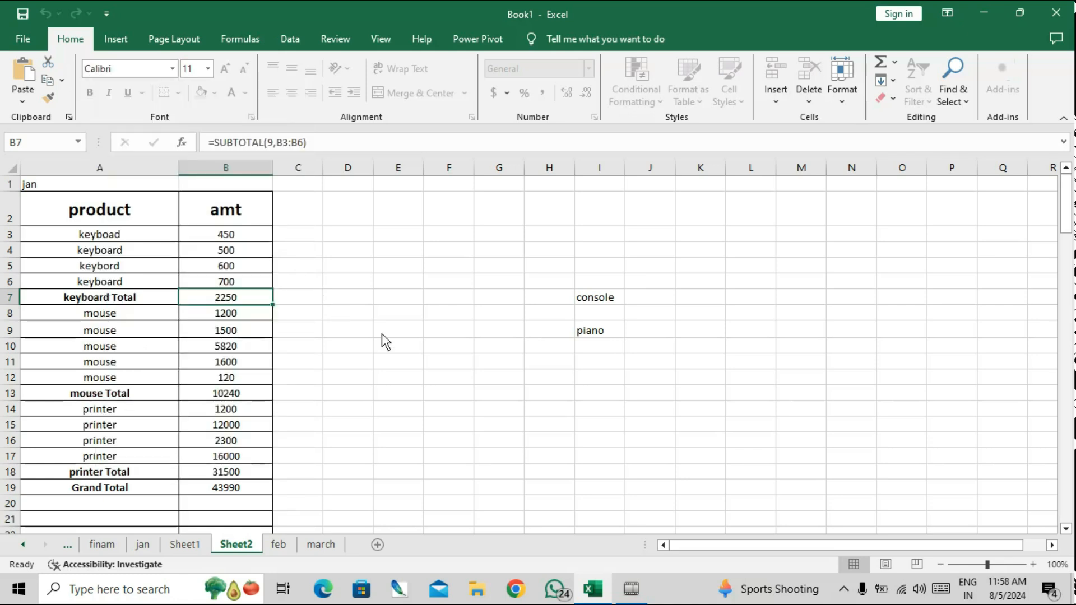
Unprotect Sheet2 from the Review tab by entering its sheet password.
{"action": "left_click", "coordinate": [306, 35]}
{"action": "left_click", "coordinate": [331, 40]}
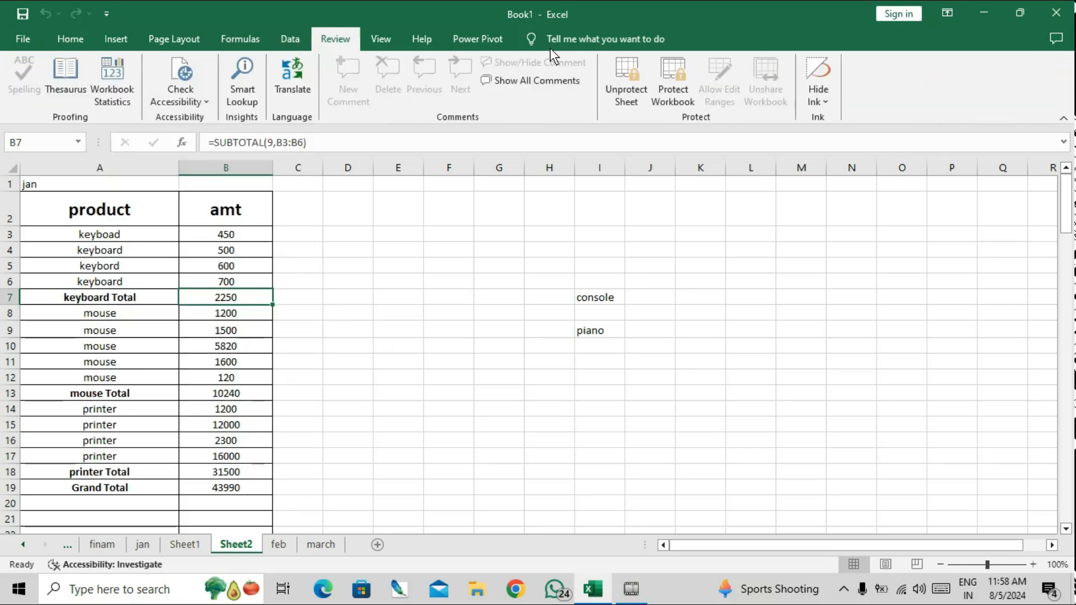
{"action": "left_click", "coordinate": [618, 88]}
{"action": "type", "text": "123"}
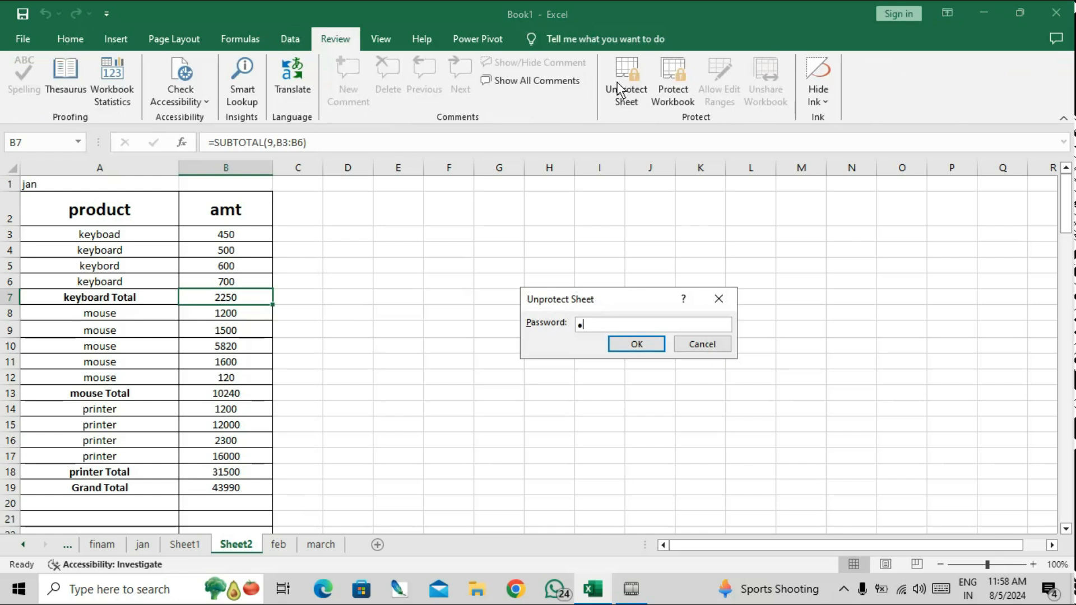
{"action": "type", "text": "4"}
{"action": "key", "text": "Return"}
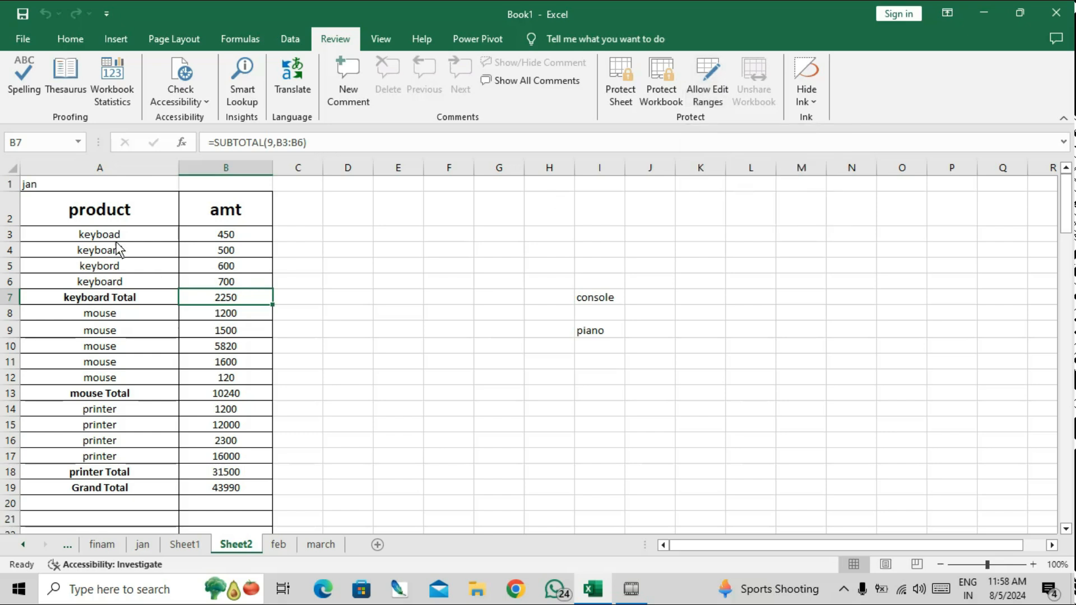
Select A2:B19 and define new editable range Range2 for $A$2:$B$19, entering a range password.
{"action": "left_click_drag", "start_coordinate": [108, 216], "coordinate": [227, 488]}
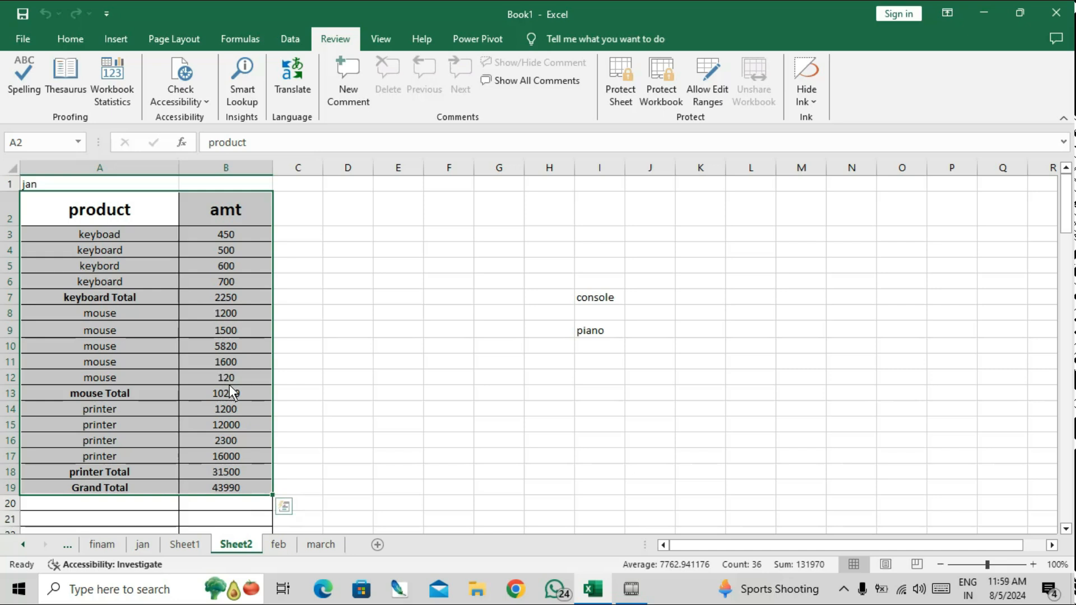
{"action": "left_click", "coordinate": [716, 87]}
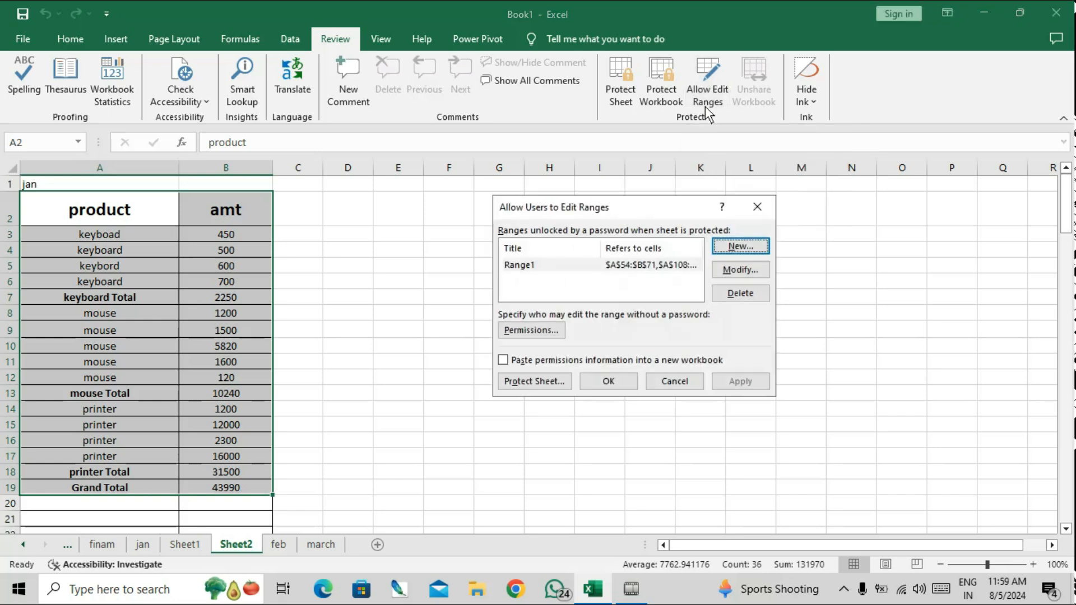
{"action": "left_click", "coordinate": [742, 247]}
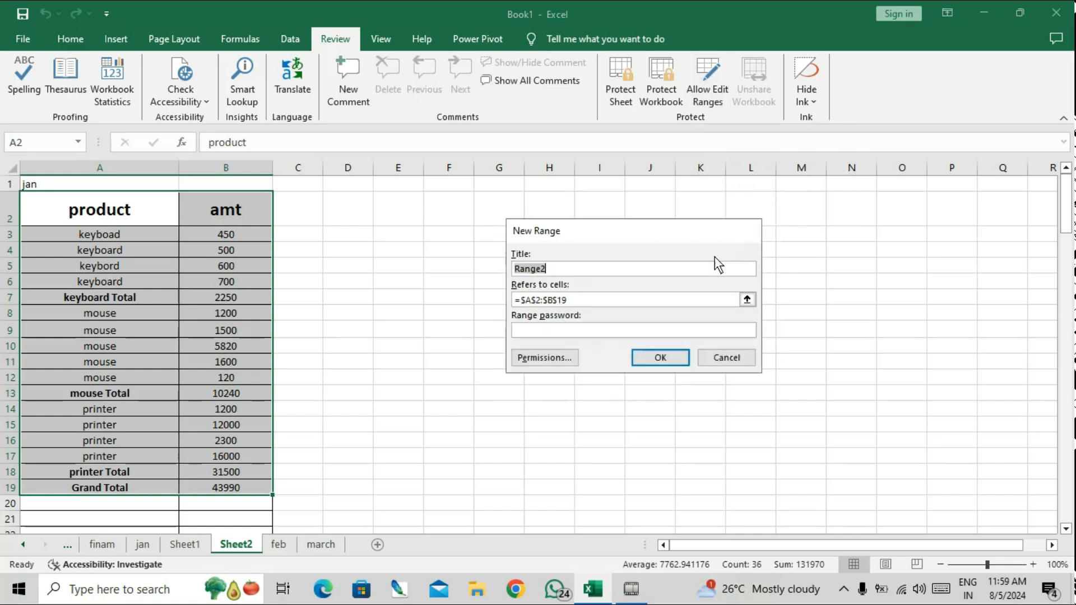
{"action": "left_click", "coordinate": [617, 302]}
{"action": "left_click", "coordinate": [609, 332]}
{"action": "type", "text": "1234"}
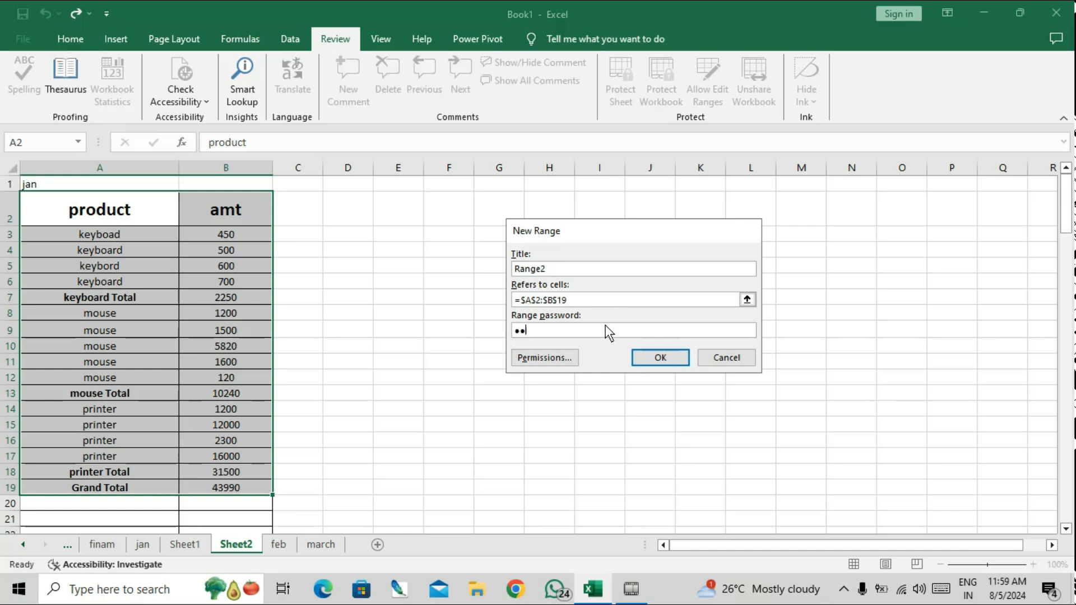
{"action": "type", "text": "5"}
Accept Range2 and confirm its range password so it is listed as editable.
{"action": "left_click", "coordinate": [646, 357]}
{"action": "type", "text": "12345"}
{"action": "left_click", "coordinate": [647, 355]}
Protect Sheet2 with a sheet password, confirming the password.
{"action": "left_click", "coordinate": [535, 381]}
{"action": "type", "text": "1234"}
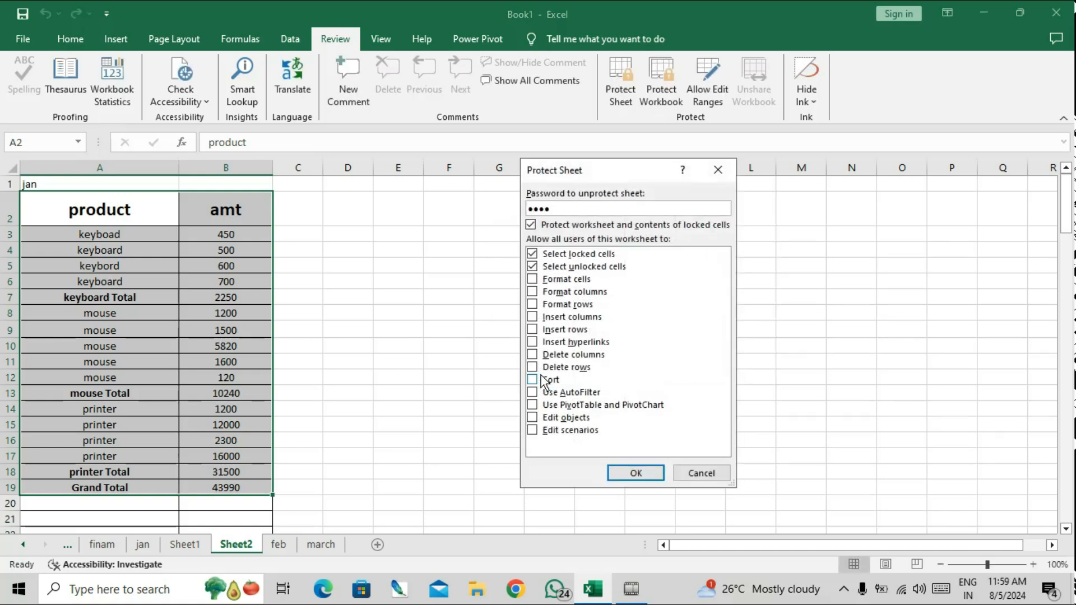
{"action": "key", "text": "Return"}
{"action": "type", "text": "1234"}
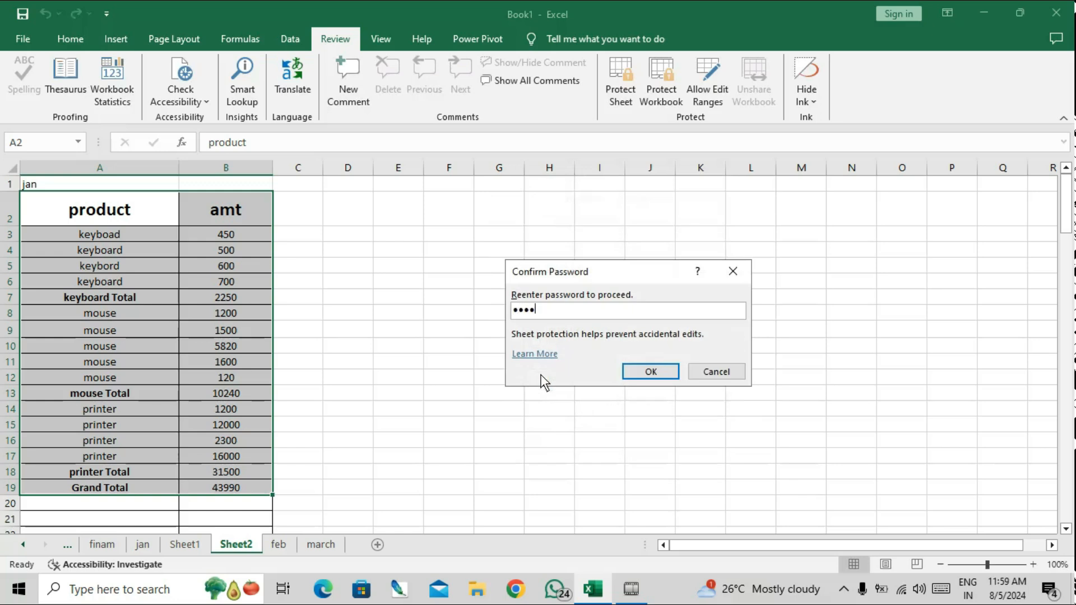
{"action": "key", "text": "Return"}
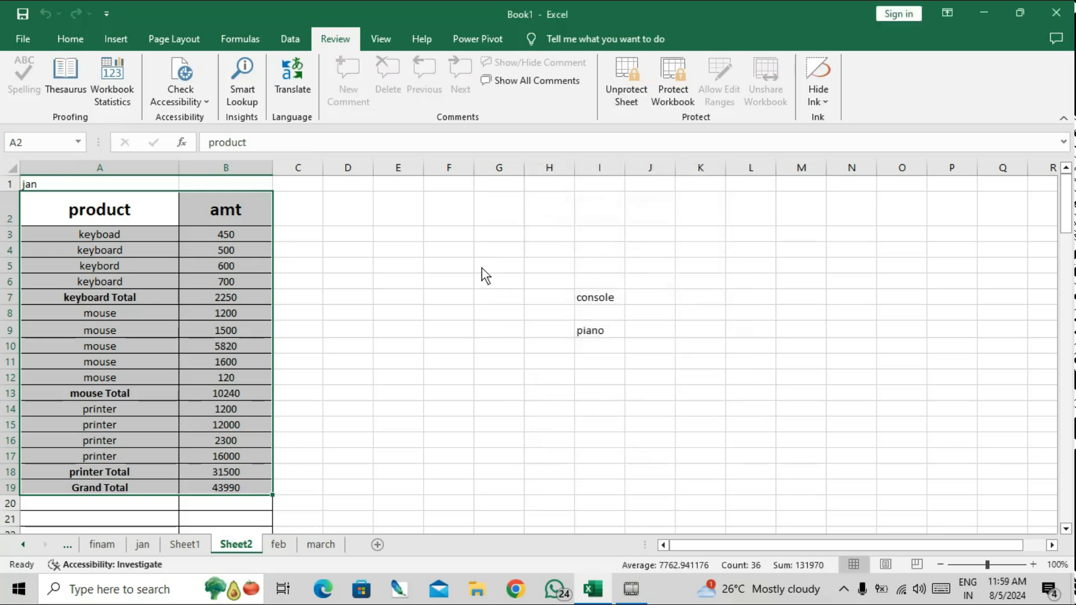
Unlock the protected range with its password and set B5 to 560600, B8 to 1230, B9 to 5620.
{"action": "double_click", "coordinate": [204, 271]}
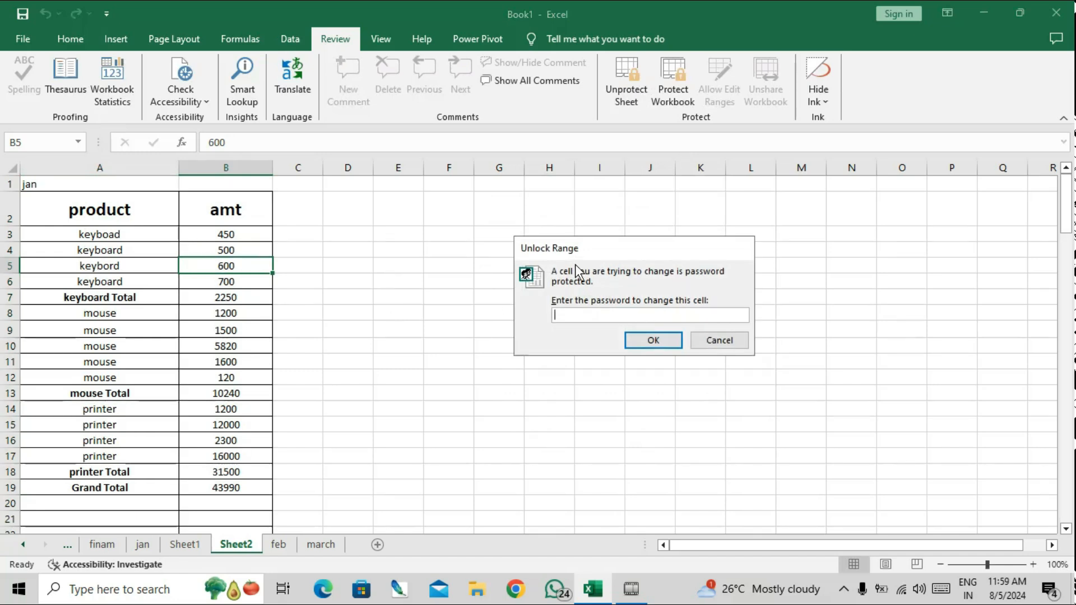
{"action": "type", "text": "12345"}
{"action": "key", "text": "Return"}
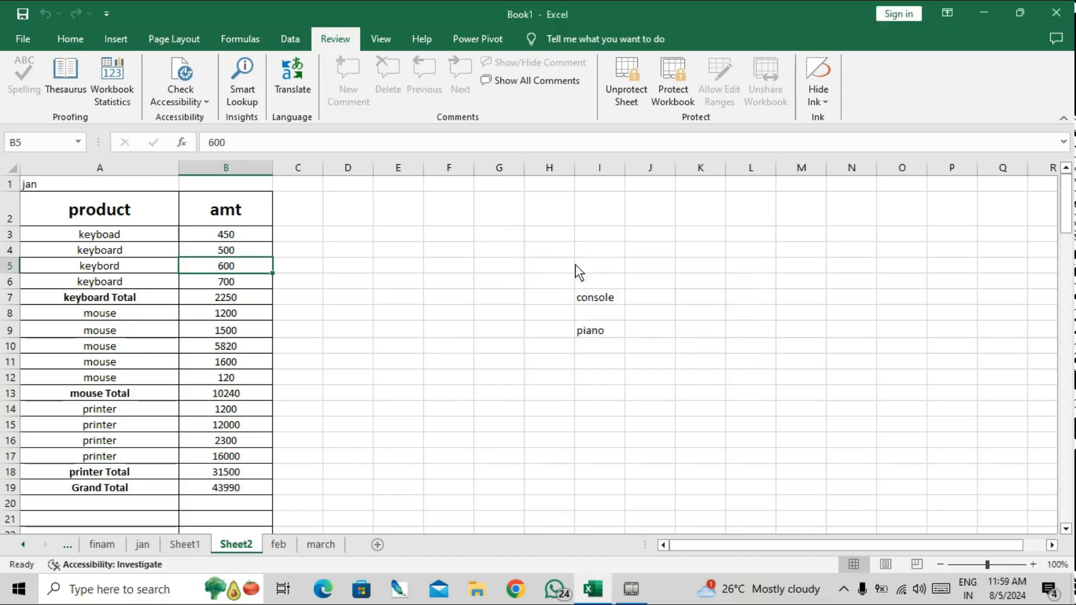
{"action": "type", "text": "560"}
{"action": "key", "text": "Return"}
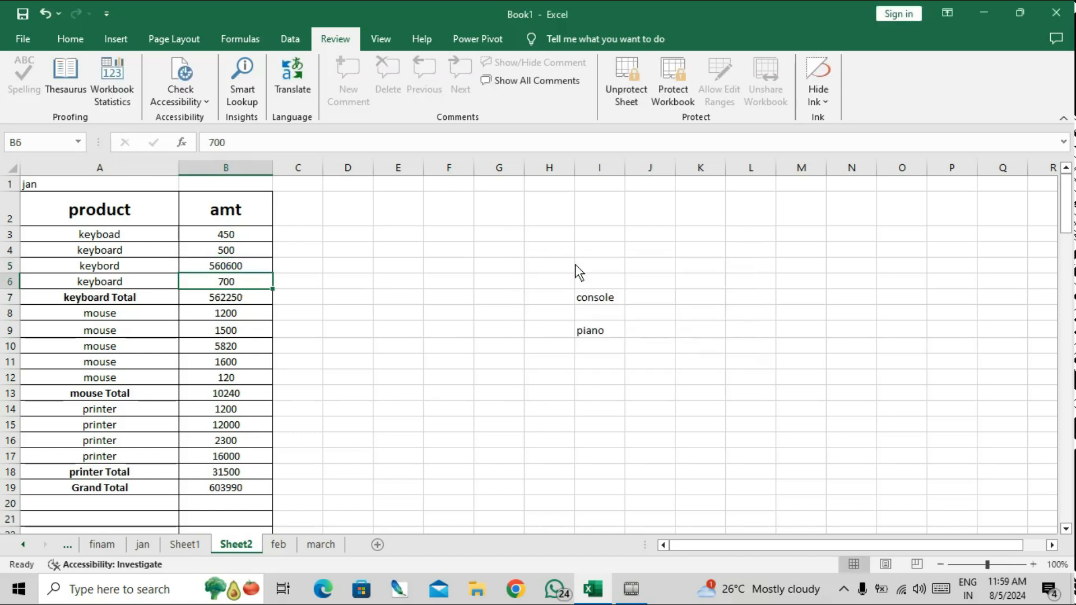
{"action": "key", "text": "Down"}
{"action": "key", "text": "Down"}
{"action": "type", "text": "1230"}
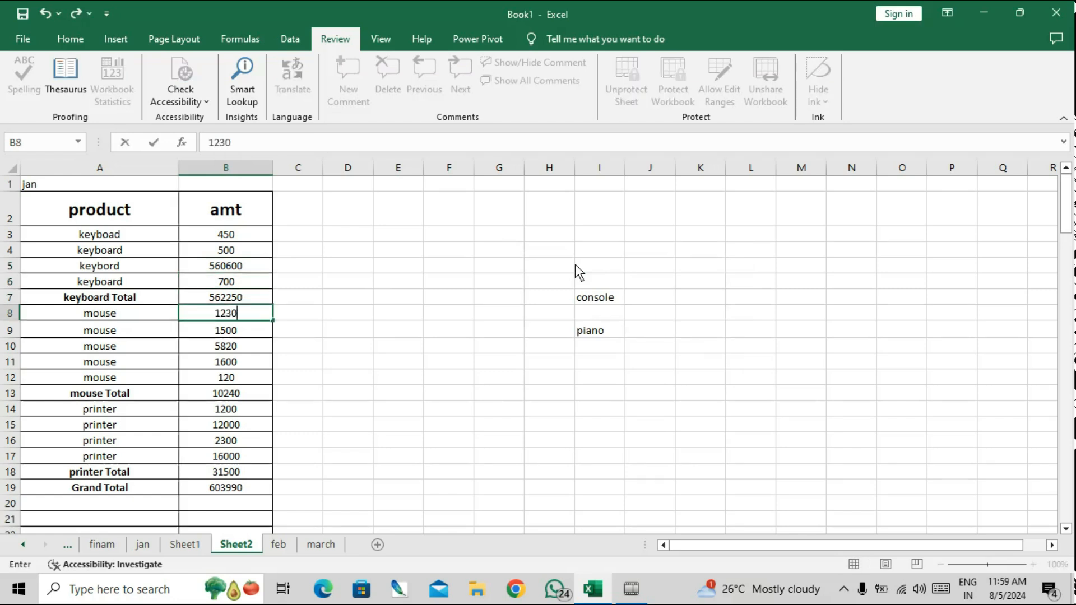
{"action": "key", "text": "Return"}
{"action": "type", "text": "5620"}
{"action": "key", "text": "Return"}
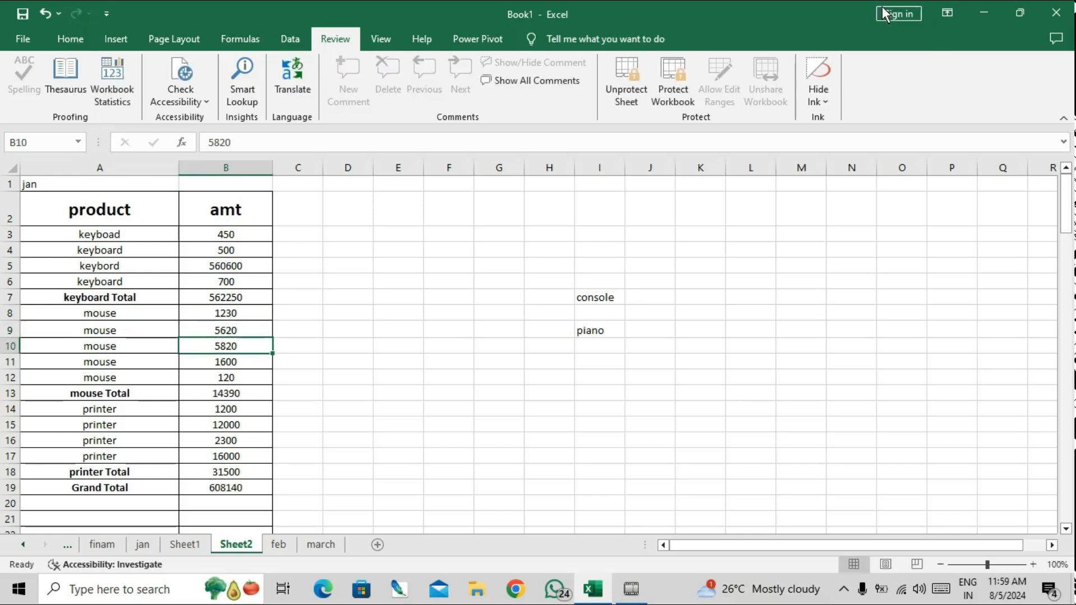
Unprotect Sheet2 by entering the sheet password.
{"action": "left_click", "coordinate": [626, 94]}
{"action": "type", "text": "1234"}
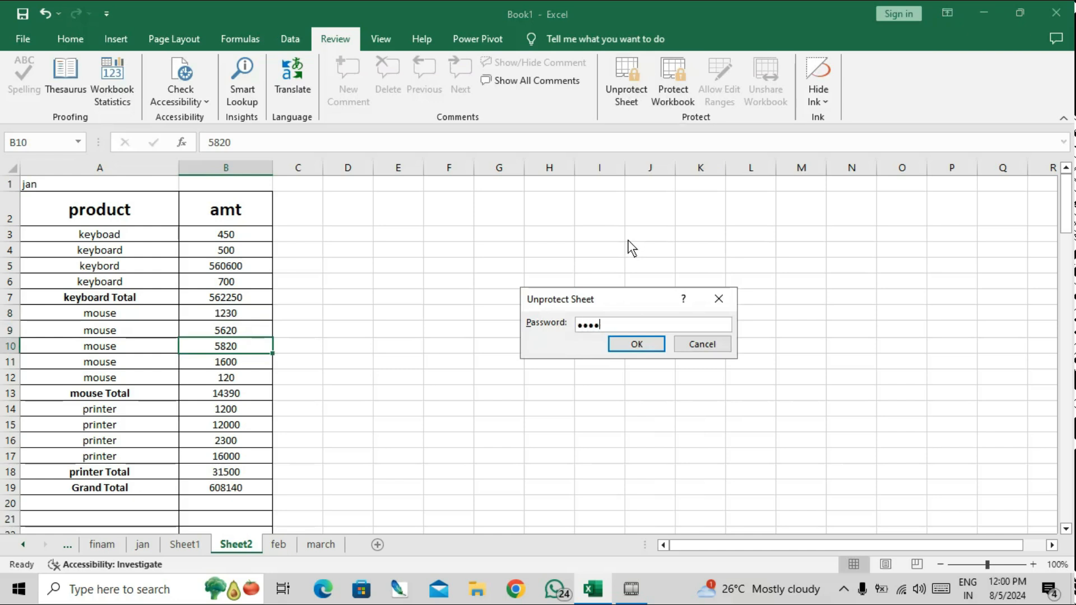
{"action": "key", "text": "Return"}
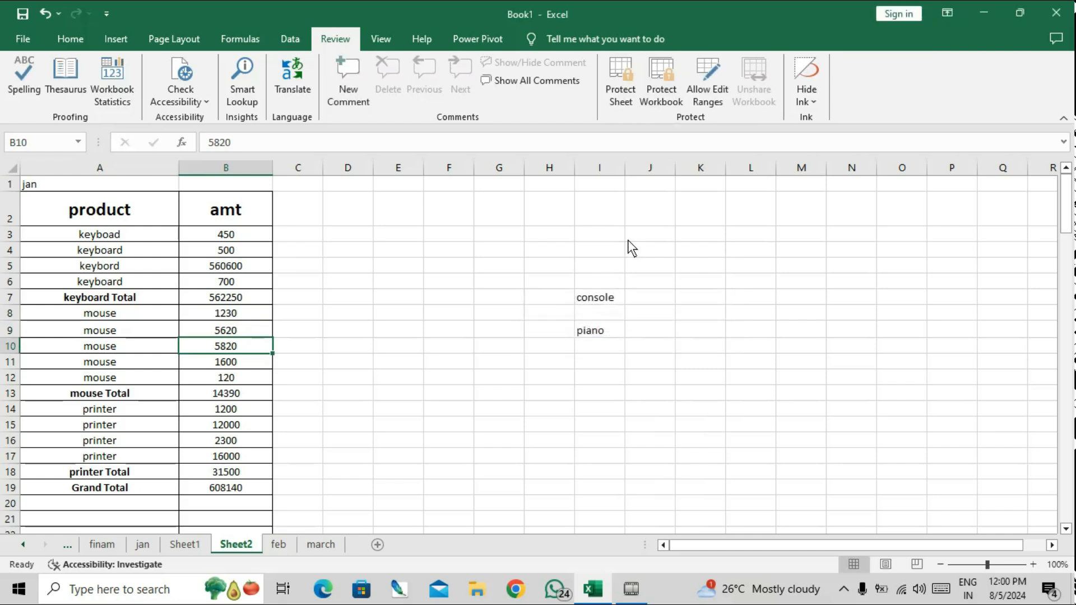